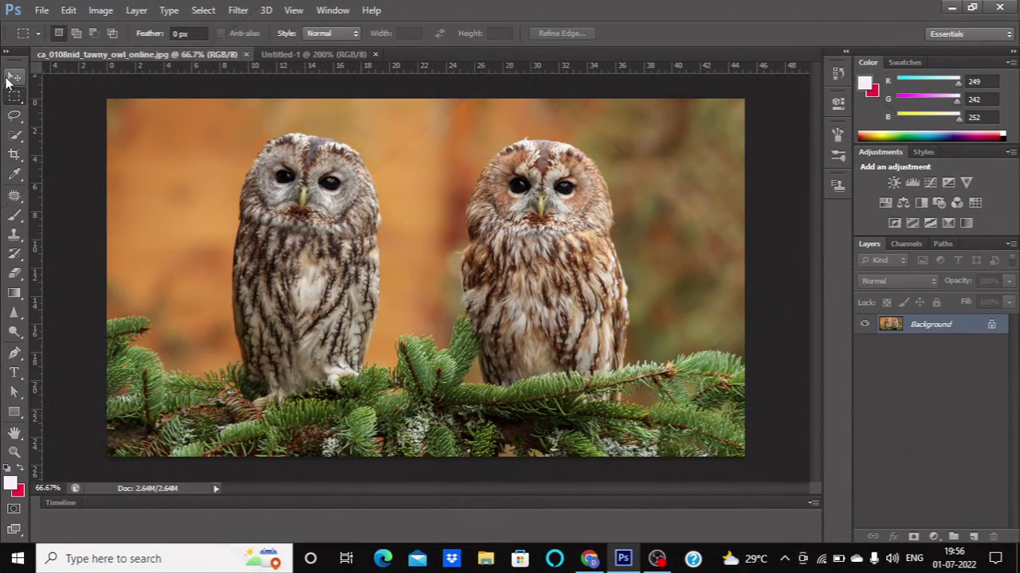
Make the Lasso Tool active on the tawny owl photo, with Feather at 0 px.
{"action": "left_click", "coordinate": [13, 76]}
{"action": "left_click", "coordinate": [16, 117]}
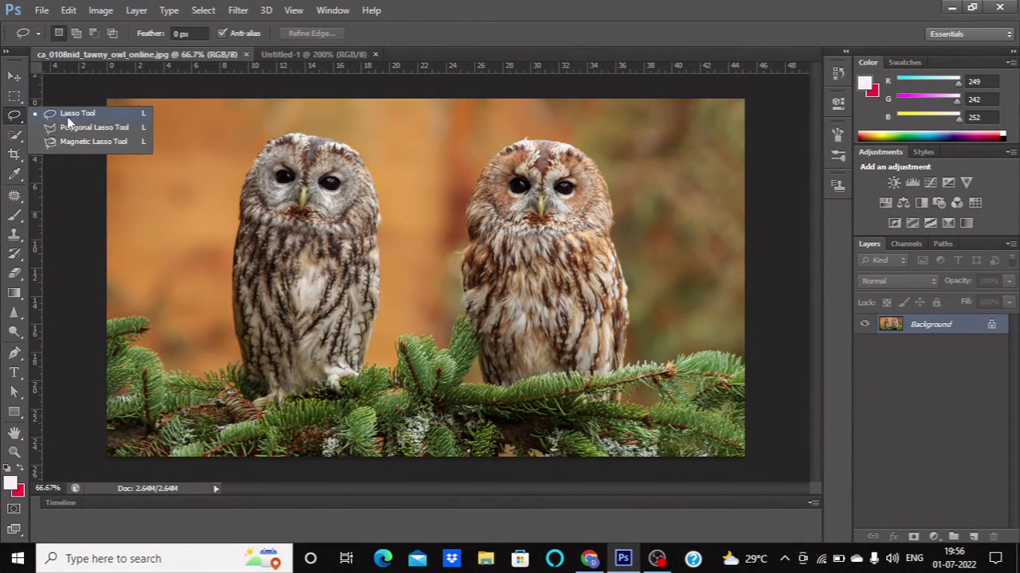
{"action": "left_click", "coordinate": [11, 80]}
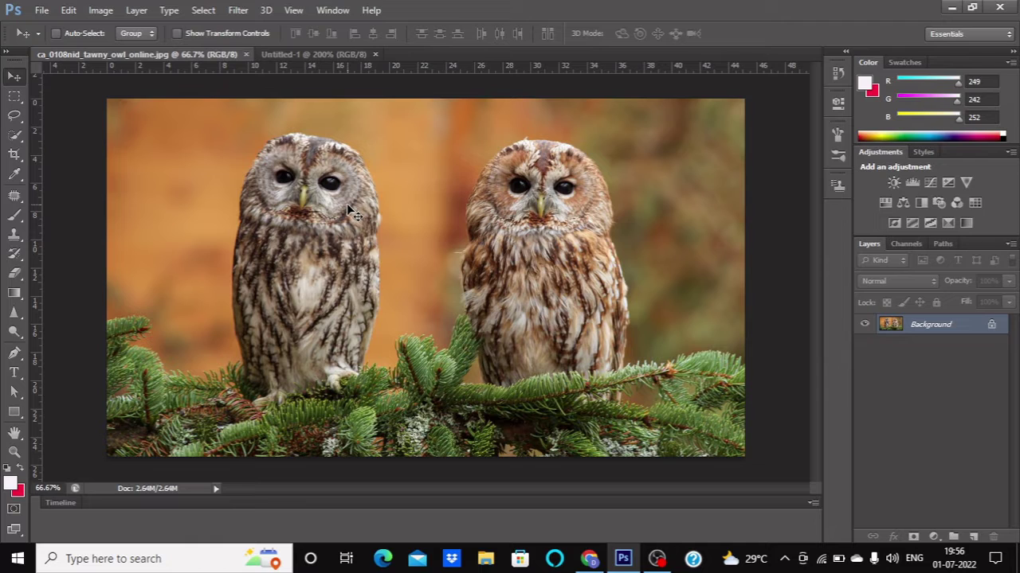
{"action": "left_click", "coordinate": [12, 118]}
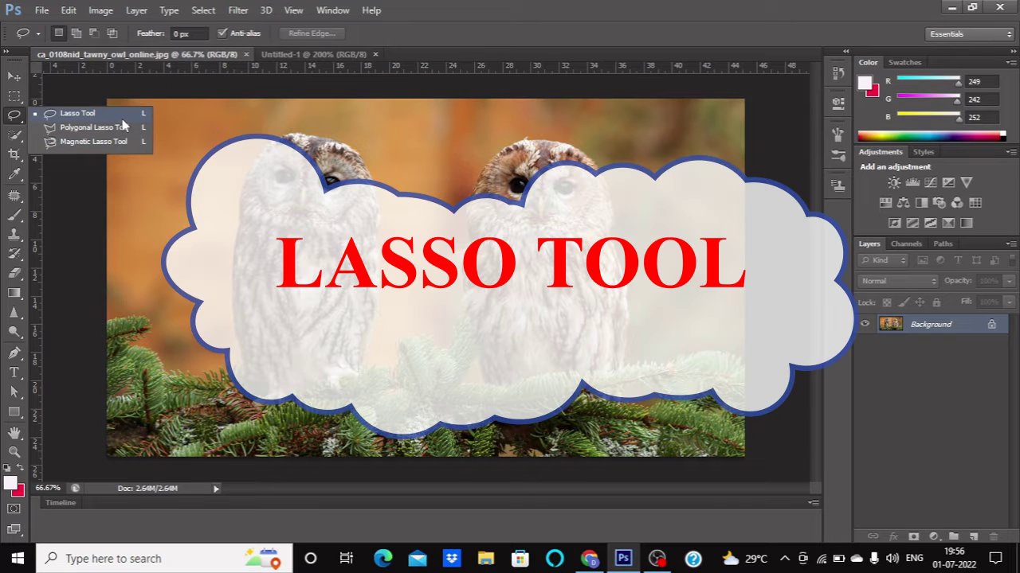
Draw a freehand lasso selection beside the left owl and shift the outline onto the owl.
{"action": "left_click", "coordinate": [123, 119]}
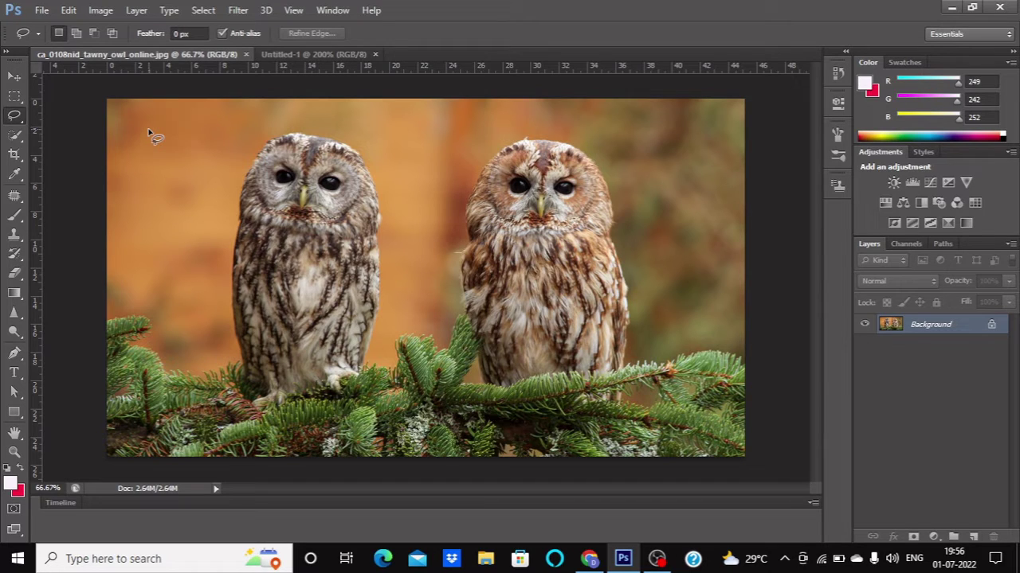
{"action": "left_click_drag", "start_coordinate": [148, 132], "coordinate": [162, 171]}
{"action": "mouse_move", "coordinate": [161, 213]}
{"action": "left_mouse_down"}
{"action": "mouse_move", "coordinate": [178, 228]}
{"action": "mouse_move", "coordinate": [216, 212]}
{"action": "mouse_move", "coordinate": [231, 155]}
{"action": "left_mouse_up"}
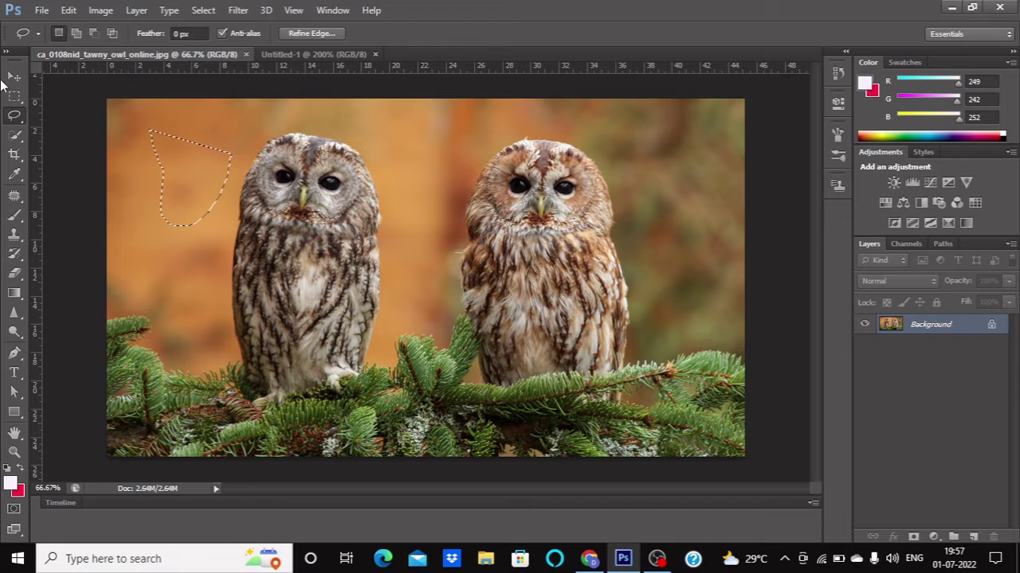
{"action": "mouse_move", "coordinate": [199, 166]}
{"action": "left_mouse_down"}
{"action": "mouse_move", "coordinate": [285, 194]}
{"action": "mouse_move", "coordinate": [204, 162]}
{"action": "mouse_move", "coordinate": [172, 200]}
{"action": "mouse_move", "coordinate": [220, 195]}
{"action": "left_mouse_up"}
Undo the accidental pixel move and switch to the Polygonal Lasso Tool.
{"action": "key", "text": "v"}
{"action": "left_click", "coordinate": [513, 223]}
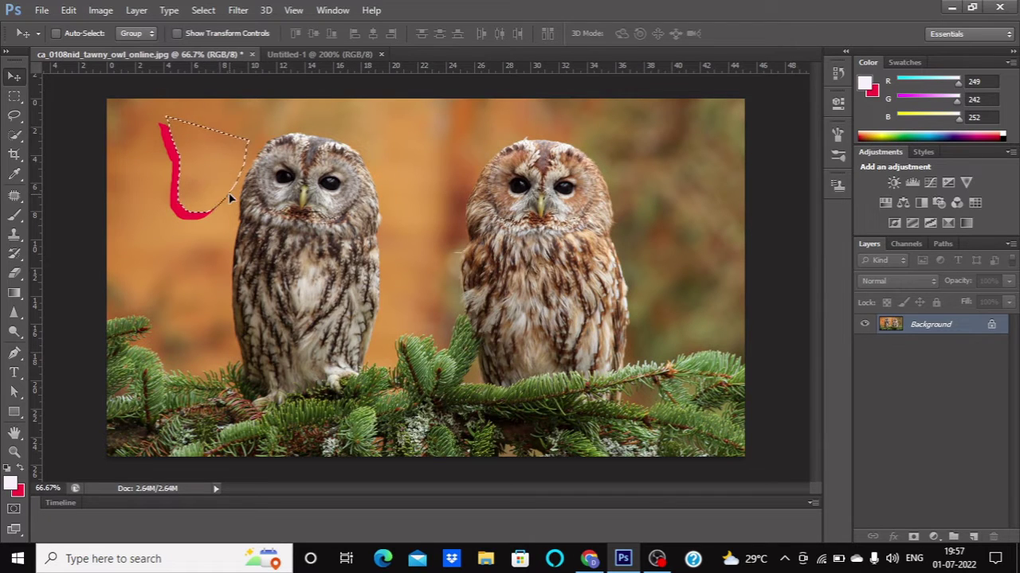
{"action": "key", "text": "ctrl+z"}
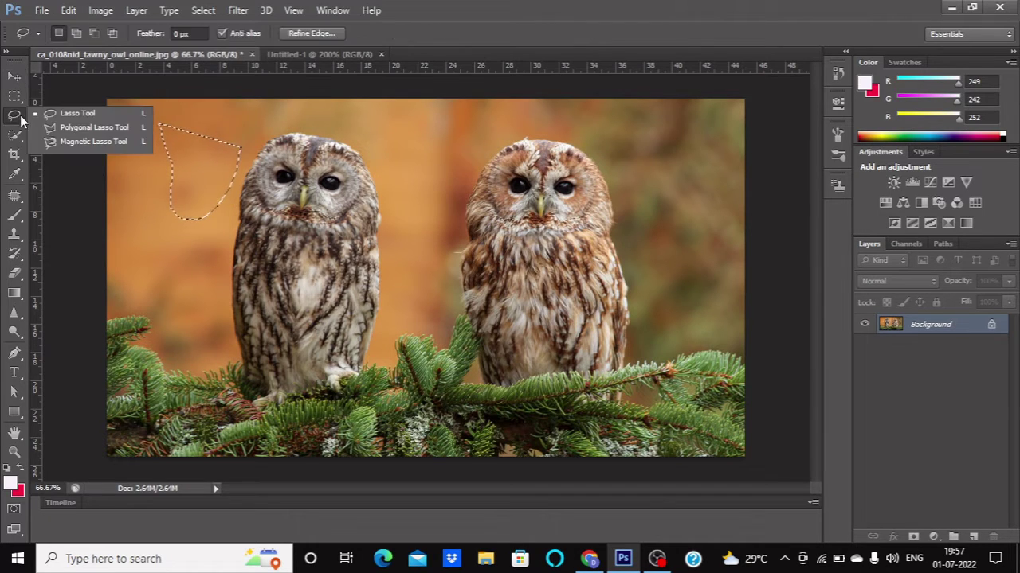
{"action": "left_click_drag", "start_coordinate": [18, 118], "coordinate": [74, 129]}
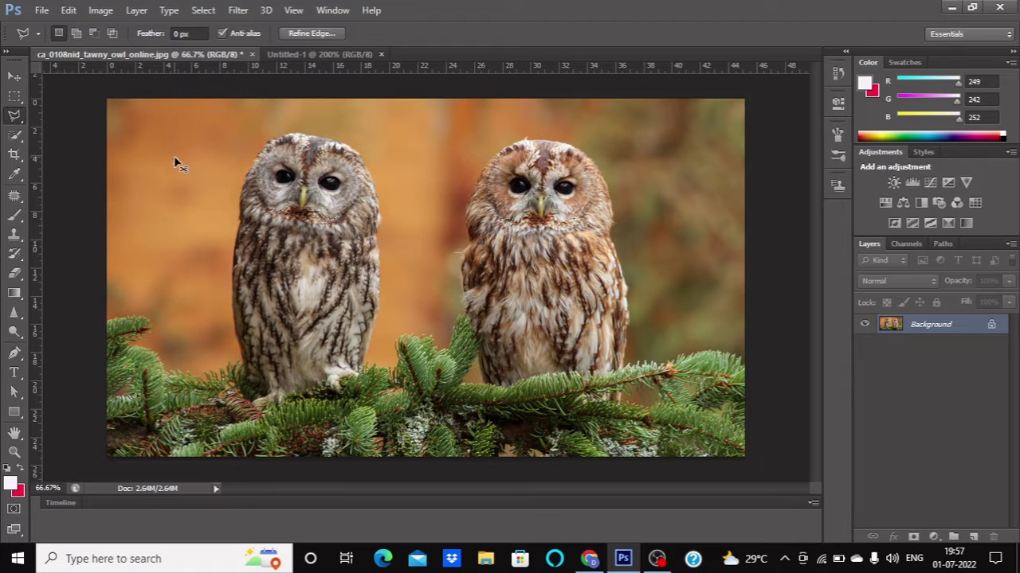
{"action": "key", "text": "ctrl+d"}
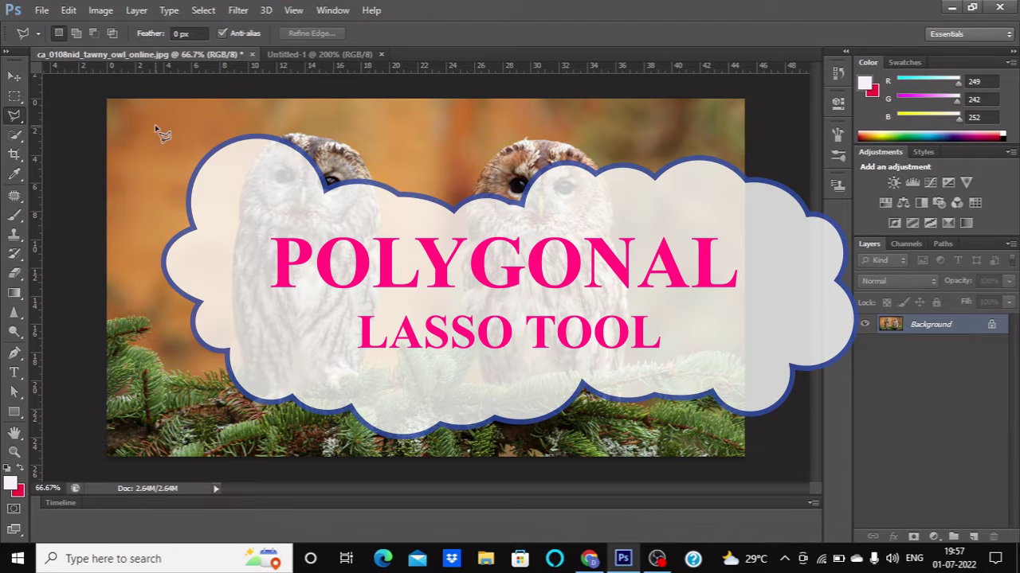
{"action": "left_click", "coordinate": [157, 125]}
{"action": "left_click", "coordinate": [156, 157]}
{"action": "left_click", "coordinate": [188, 213]}
{"action": "left_click", "coordinate": [191, 289]}
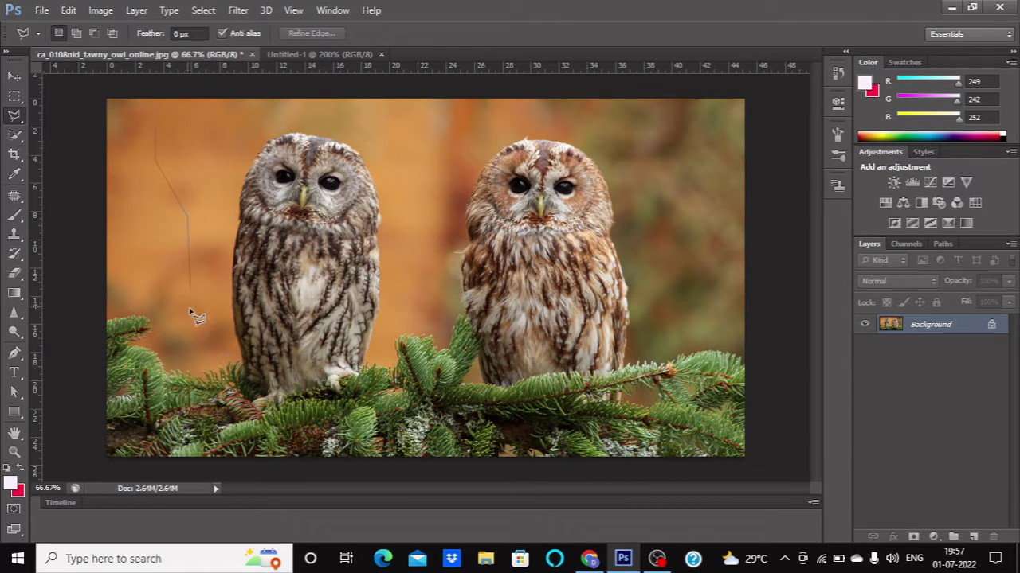
{"action": "left_click", "coordinate": [219, 210]}
{"action": "left_click", "coordinate": [202, 134]}
{"action": "left_click", "coordinate": [157, 126]}
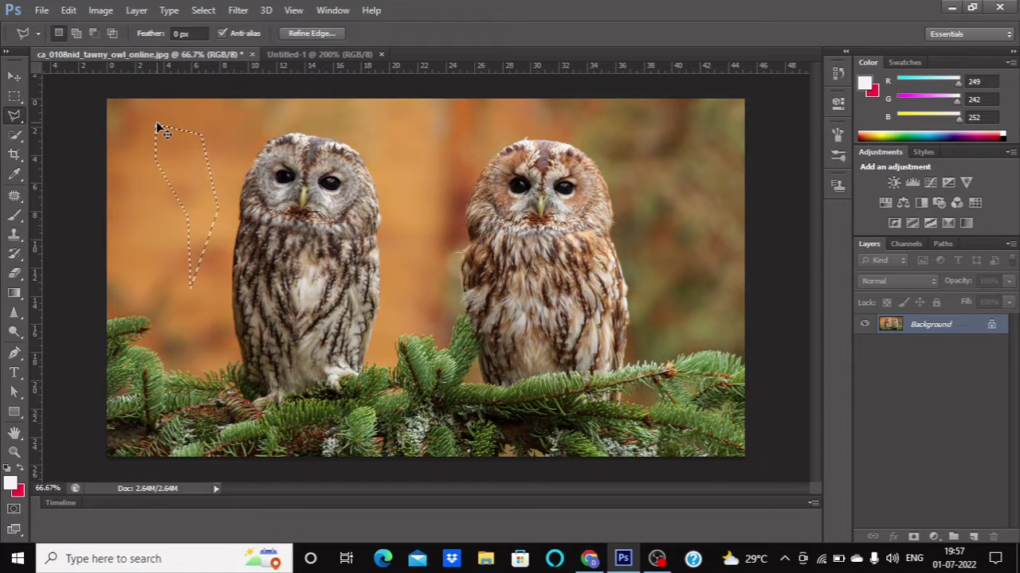
{"action": "key", "text": "ctrl+d"}
Trace a trial Magnetic Lasso path along the left owl's edge, close it, then deselect.
{"action": "right_click", "coordinate": [15, 116]}
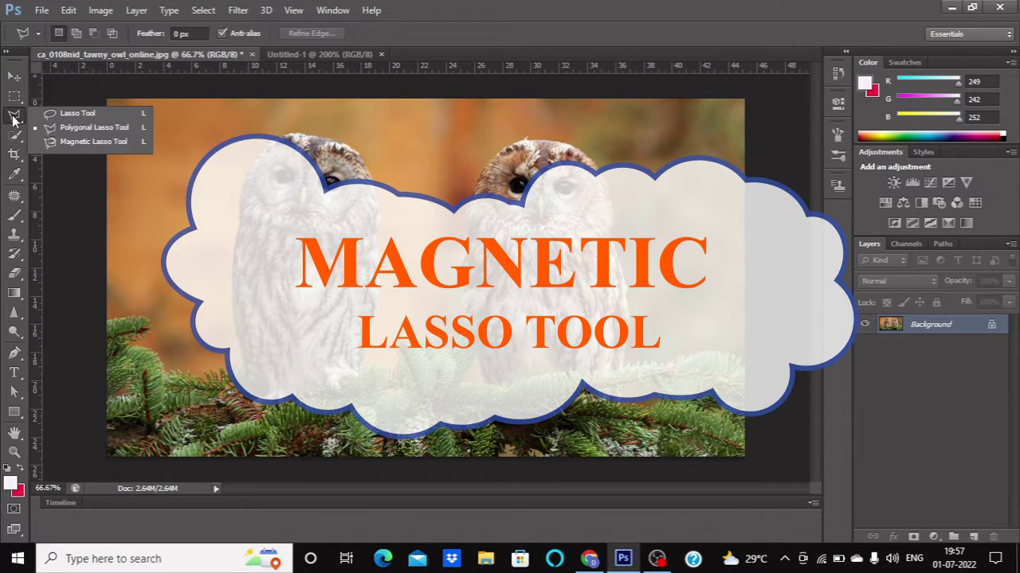
{"action": "left_click", "coordinate": [121, 143]}
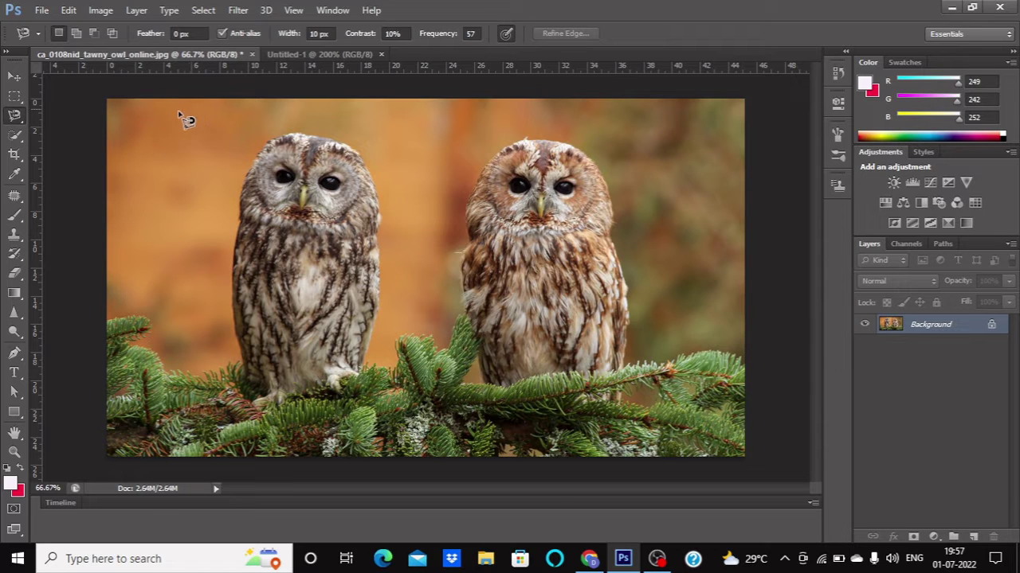
{"action": "left_click", "coordinate": [164, 121]}
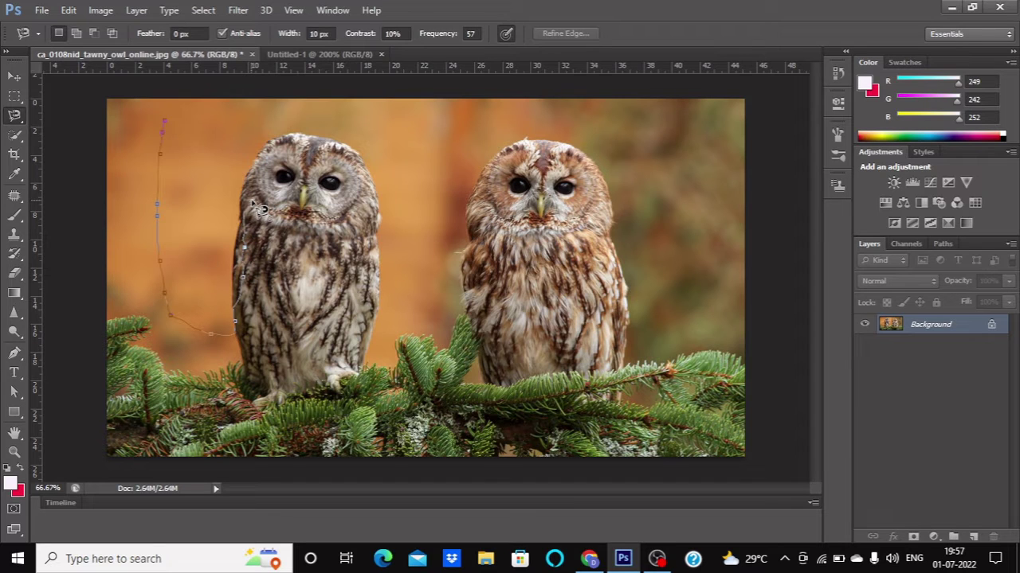
{"action": "double_click", "coordinate": [223, 221]}
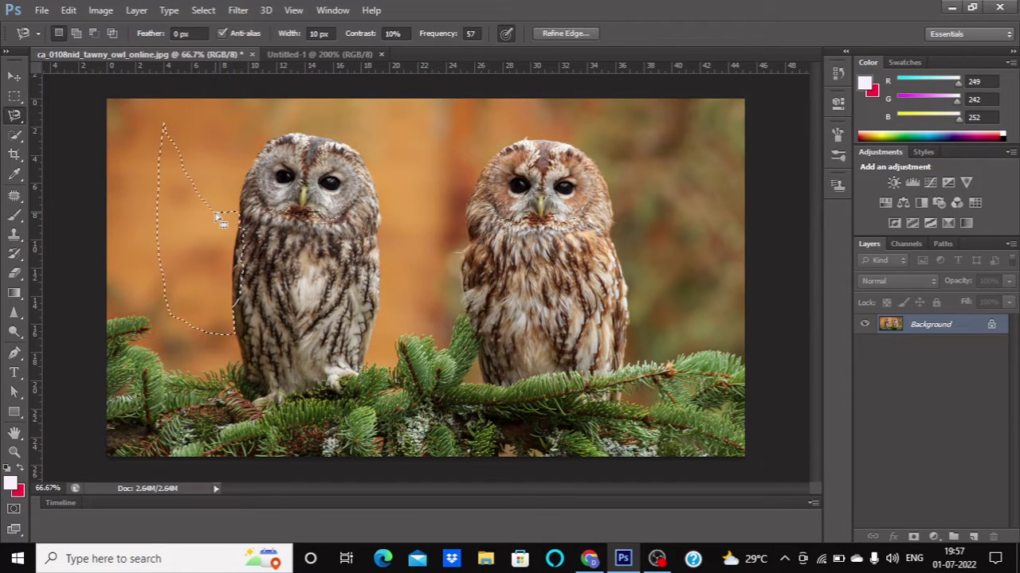
{"action": "key", "text": "ctrl+d"}
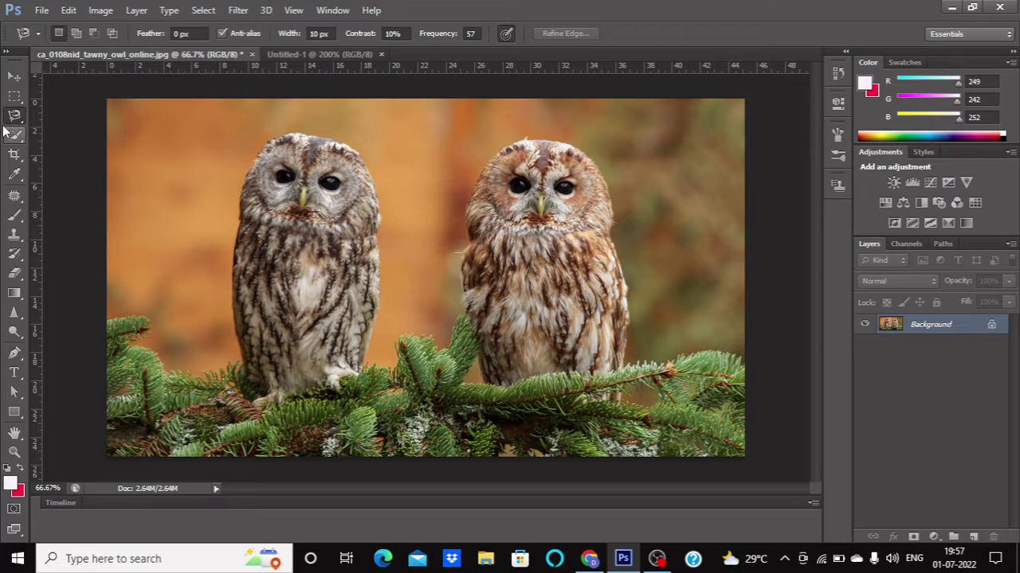
{"action": "right_click", "coordinate": [7, 117]}
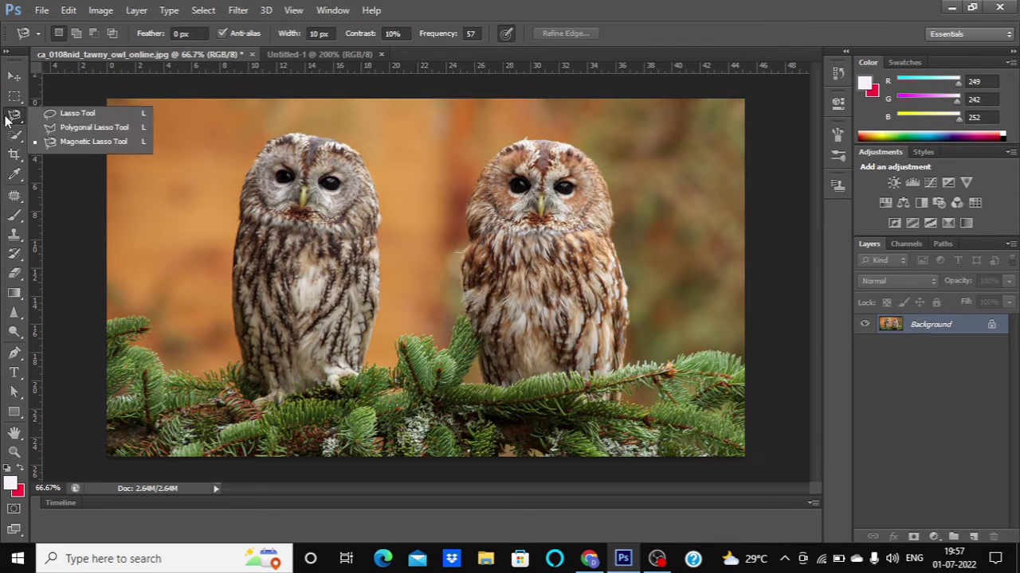
Trace a freehand lasso around the left owl and drag it toward the Untitled-1 document.
{"action": "left_click", "coordinate": [49, 116]}
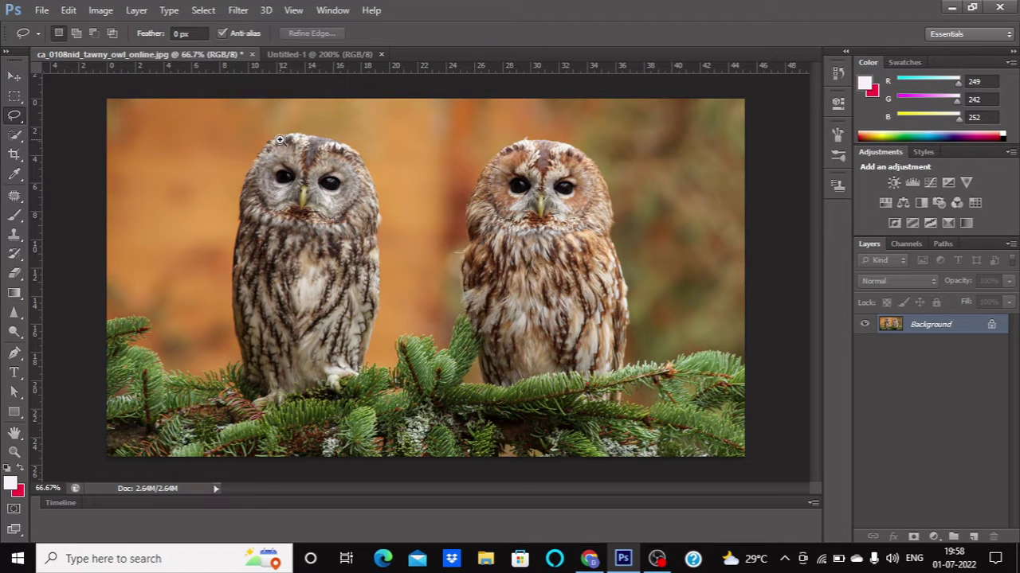
{"action": "scroll", "coordinate": [280, 141], "scroll_direction": "up", "scroll_amount": 1}
{"action": "scroll", "coordinate": [275, 144], "scroll_direction": "down", "scroll_amount": 1}
{"action": "scroll", "coordinate": [275, 144], "scroll_direction": "down", "scroll_amount": 1}
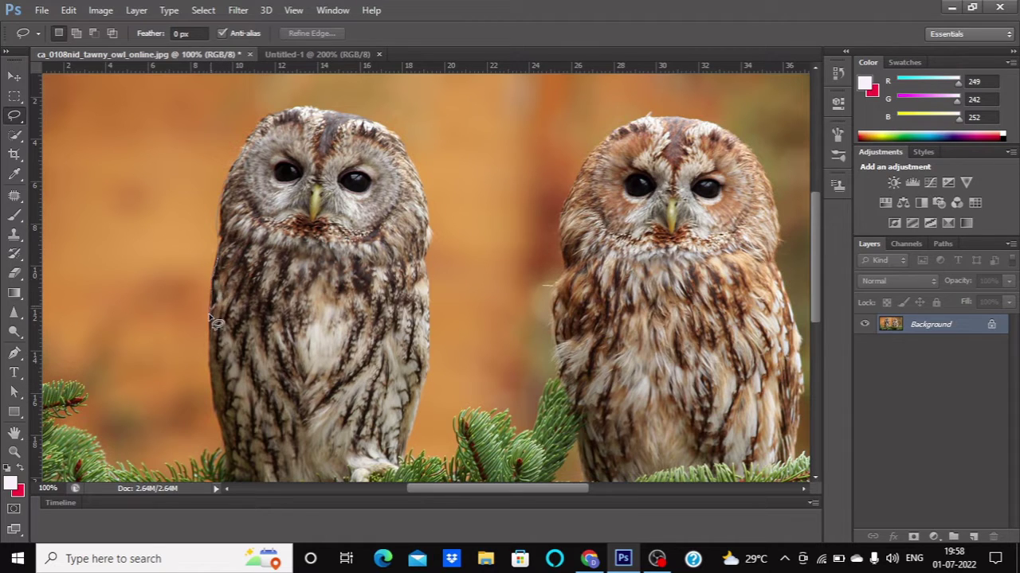
{"action": "mouse_move", "coordinate": [206, 355]}
{"action": "left_mouse_down"}
{"action": "mouse_move", "coordinate": [233, 564]}
{"action": "mouse_move", "coordinate": [239, 492]}
{"action": "mouse_move", "coordinate": [418, 478]}
{"action": "mouse_move", "coordinate": [439, 343]}
{"action": "mouse_move", "coordinate": [414, 153]}
{"action": "mouse_move", "coordinate": [379, 111]}
{"action": "mouse_move", "coordinate": [332, 108]}
{"action": "mouse_move", "coordinate": [271, 124]}
{"action": "left_mouse_up"}
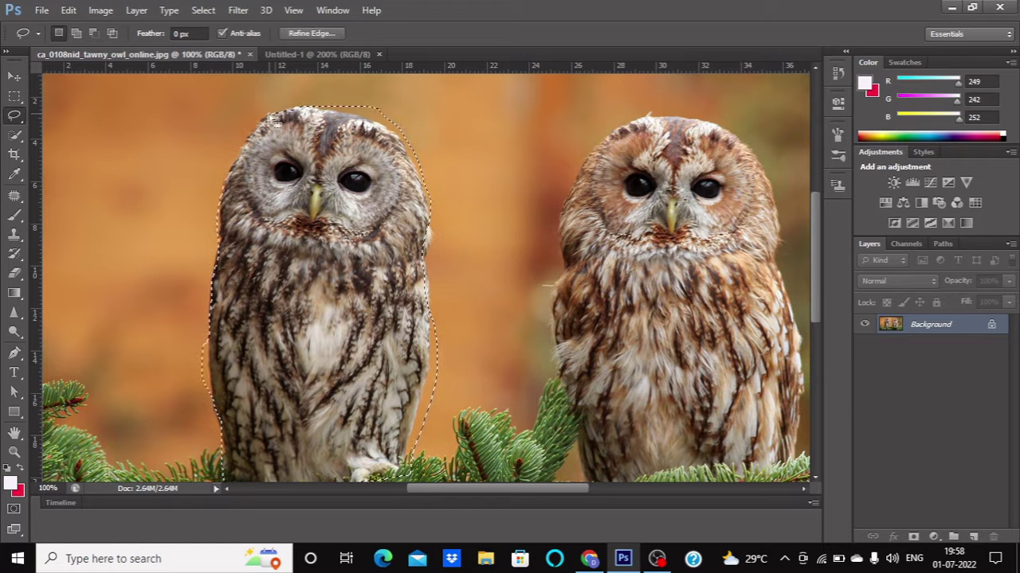
{"action": "left_click", "coordinate": [14, 76]}
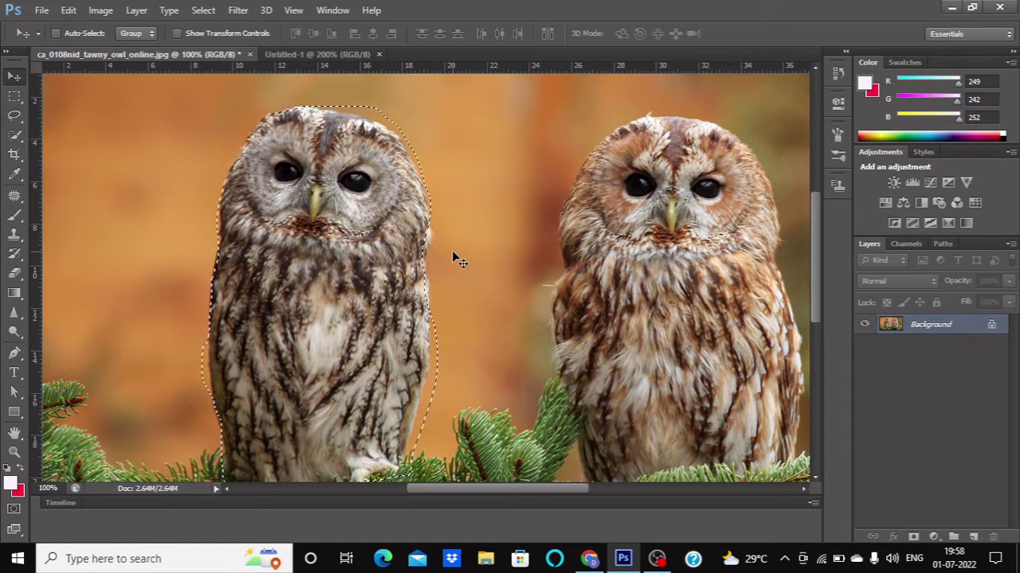
{"action": "mouse_move", "coordinate": [380, 252]}
{"action": "left_mouse_down"}
{"action": "mouse_move", "coordinate": [298, 49]}
{"action": "mouse_move", "coordinate": [347, 296]}
{"action": "mouse_move", "coordinate": [437, 443]}
{"action": "left_mouse_up"}
Scale down the pasted owl with Free Transform and nudge it up and left.
{"action": "scroll", "coordinate": [349, 296], "scroll_direction": "down", "scroll_amount": 2}
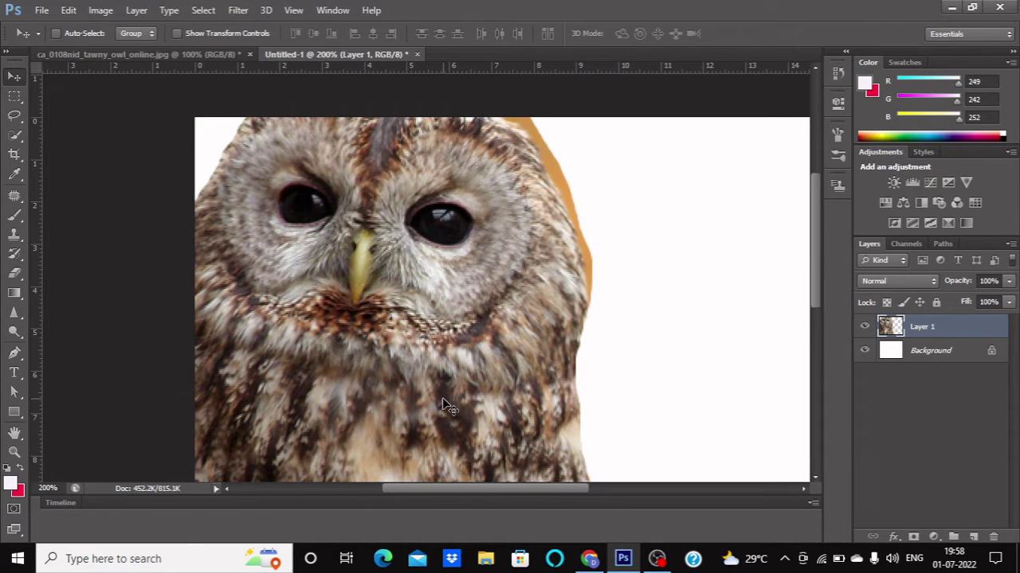
{"action": "key", "text": "ctrl+t"}
{"action": "scroll", "coordinate": [489, 325], "scroll_direction": "up", "scroll_amount": 2}
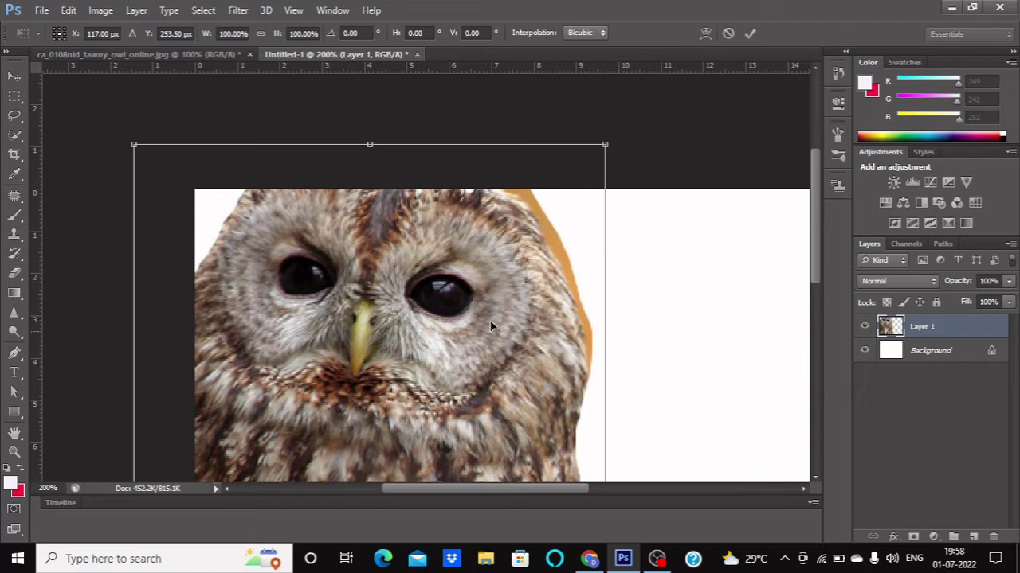
{"action": "left_click_drag", "start_coordinate": [606, 142], "coordinate": [505, 360]}
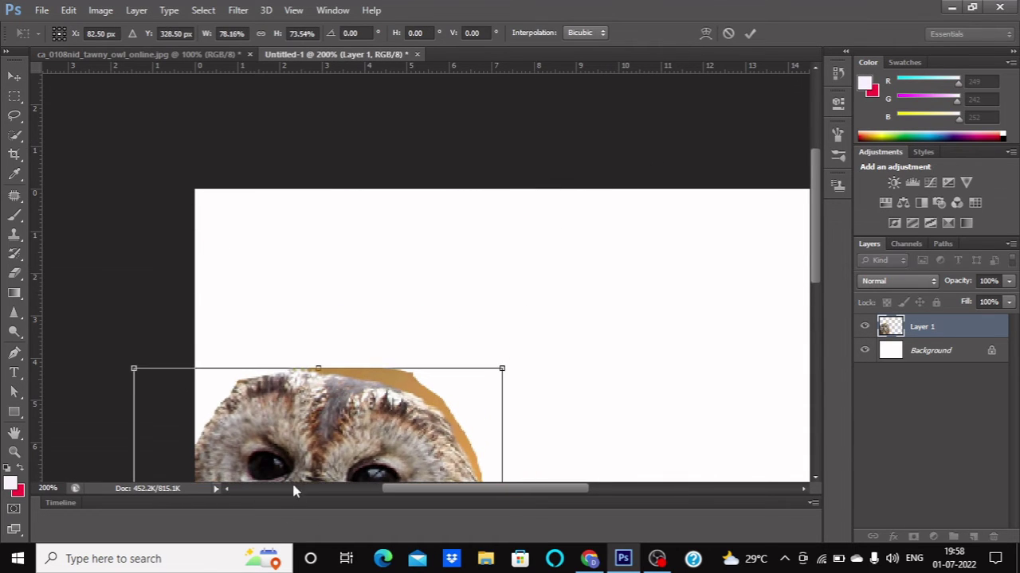
{"action": "left_click_drag", "start_coordinate": [312, 448], "coordinate": [415, 322]}
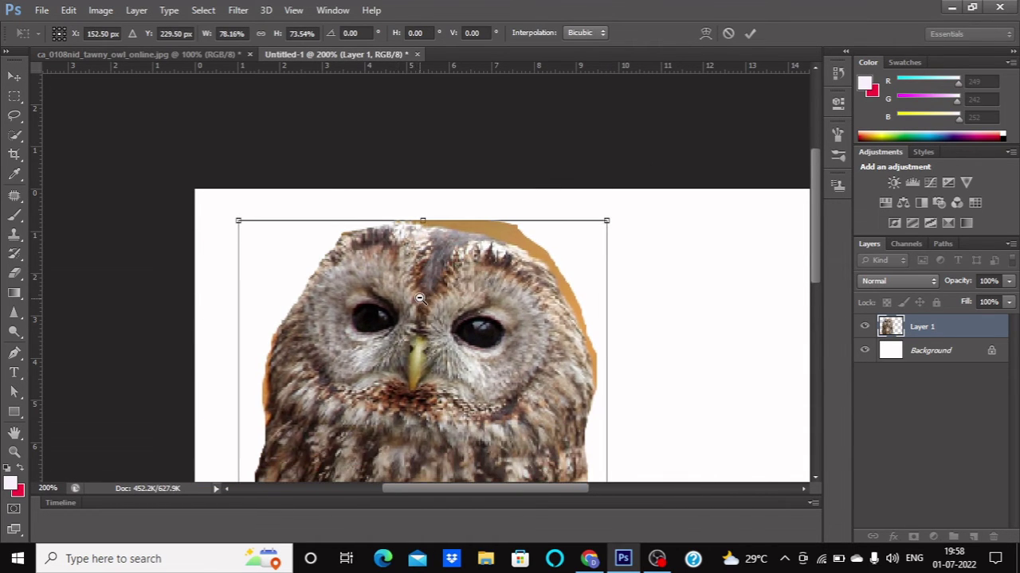
{"action": "key", "text": "ctrl+minus"}
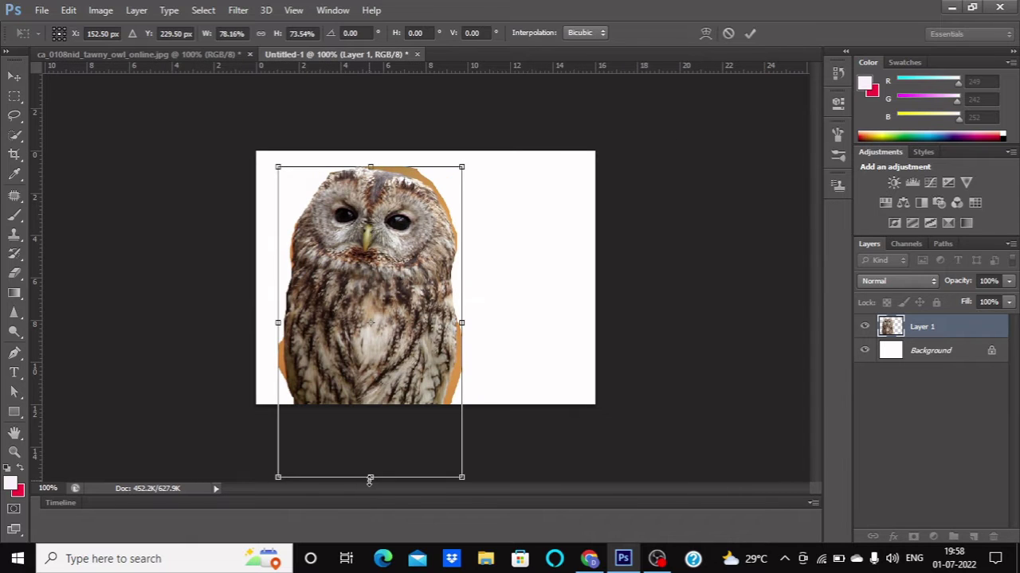
{"action": "left_click_drag", "start_coordinate": [370, 478], "coordinate": [371, 386]}
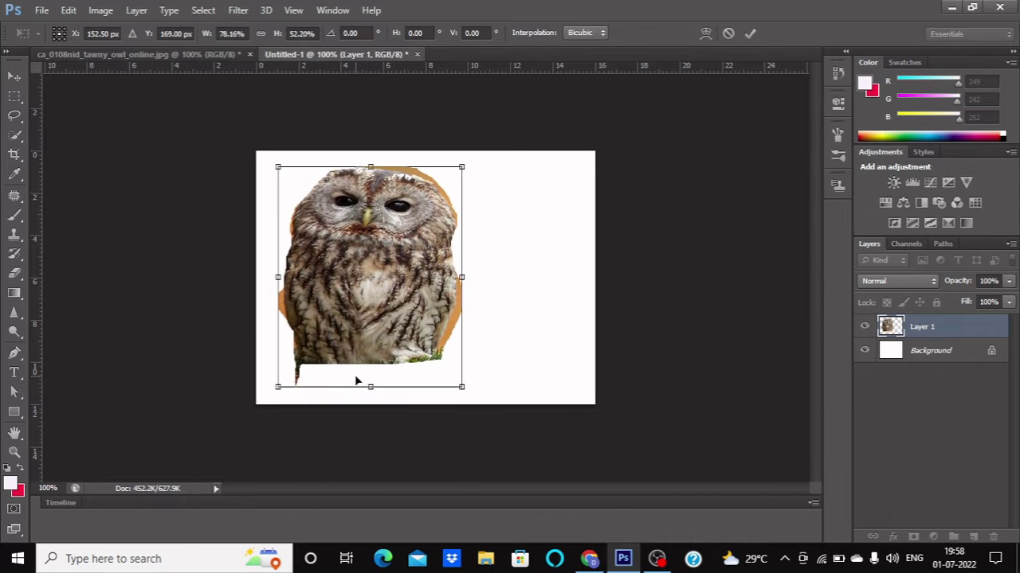
{"action": "key", "text": "Return"}
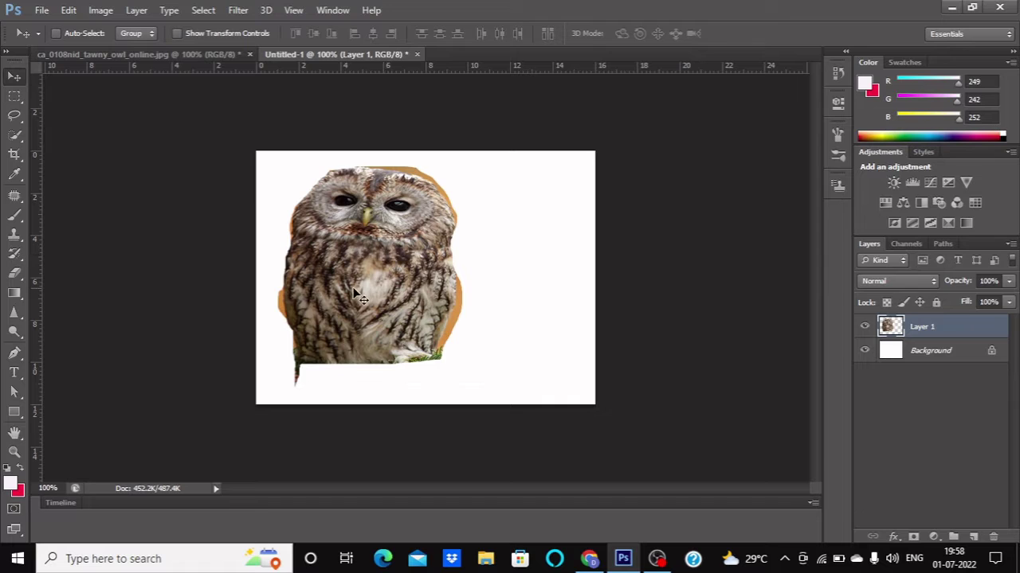
{"action": "left_click_drag", "start_coordinate": [353, 288], "coordinate": [339, 292]}
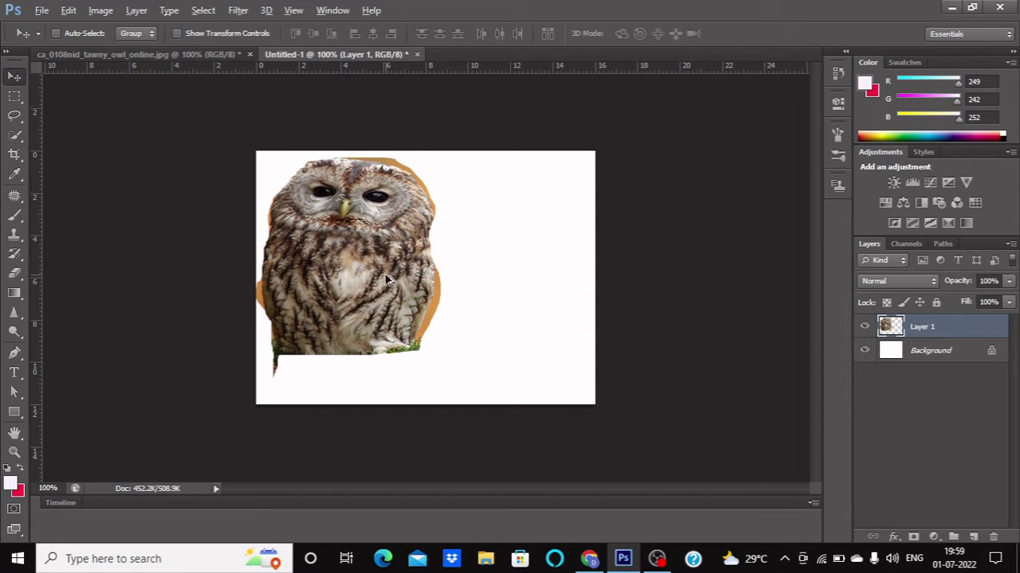
Rescale the owl to about 38% and place it at the top-left of the page.
{"action": "scroll", "coordinate": [390, 283], "scroll_direction": "up", "scroll_amount": 2}
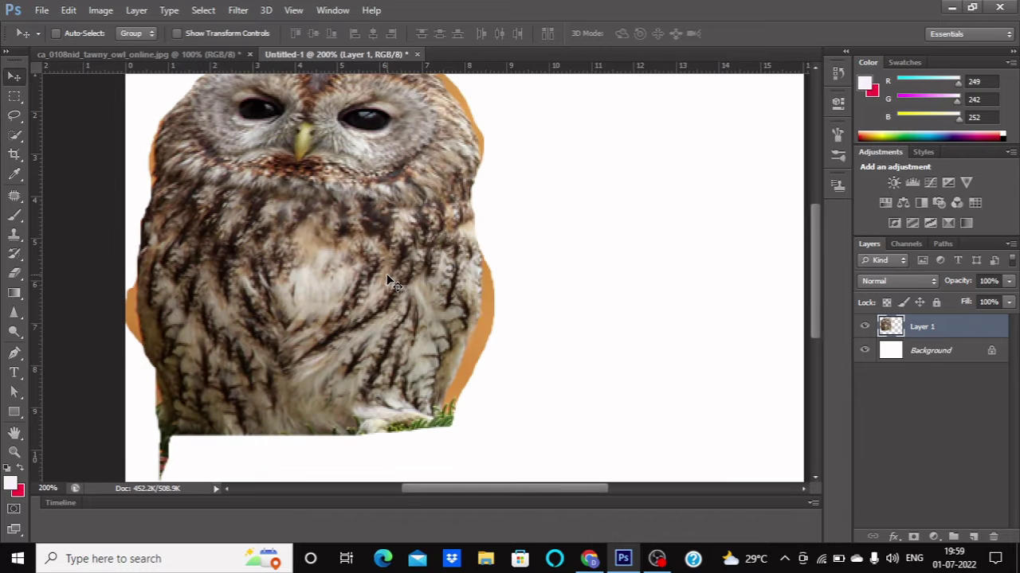
{"action": "scroll", "coordinate": [390, 282], "scroll_direction": "up", "scroll_amount": 1}
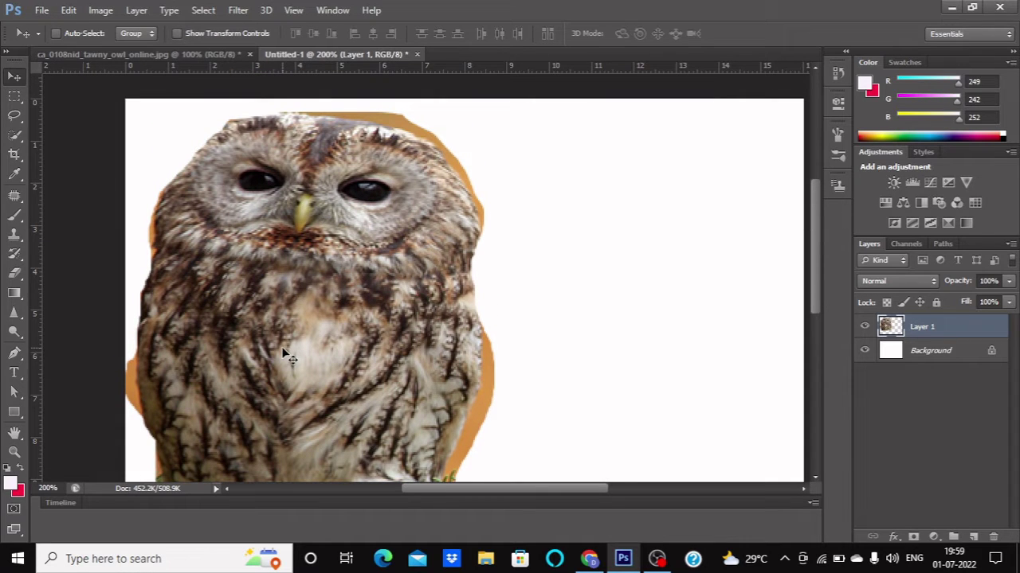
{"action": "key", "text": "ctrl+t"}
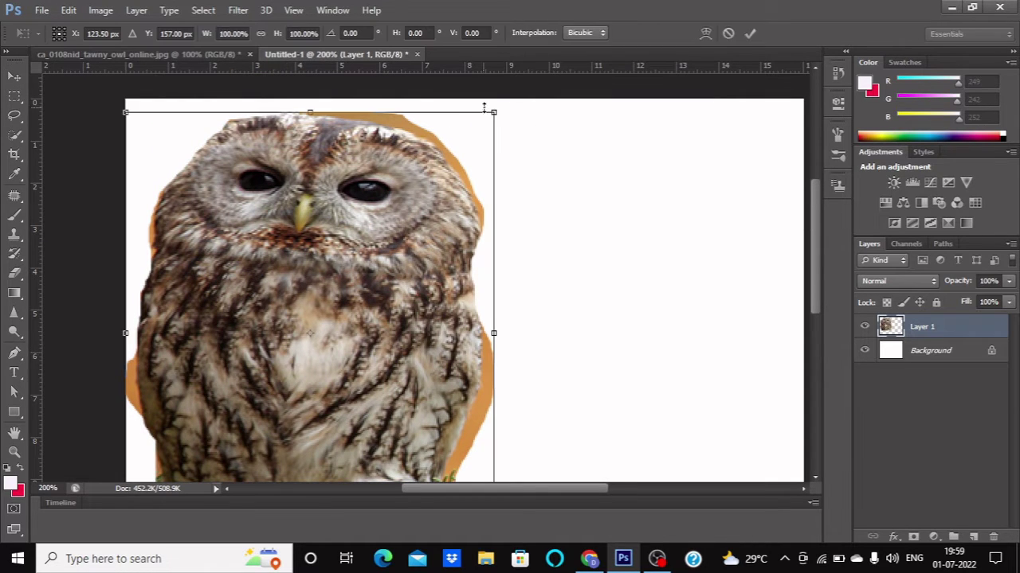
{"action": "left_click_drag", "start_coordinate": [492, 112], "coordinate": [267, 327]}
{"action": "left_click_drag", "start_coordinate": [144, 503], "coordinate": [178, 470]}
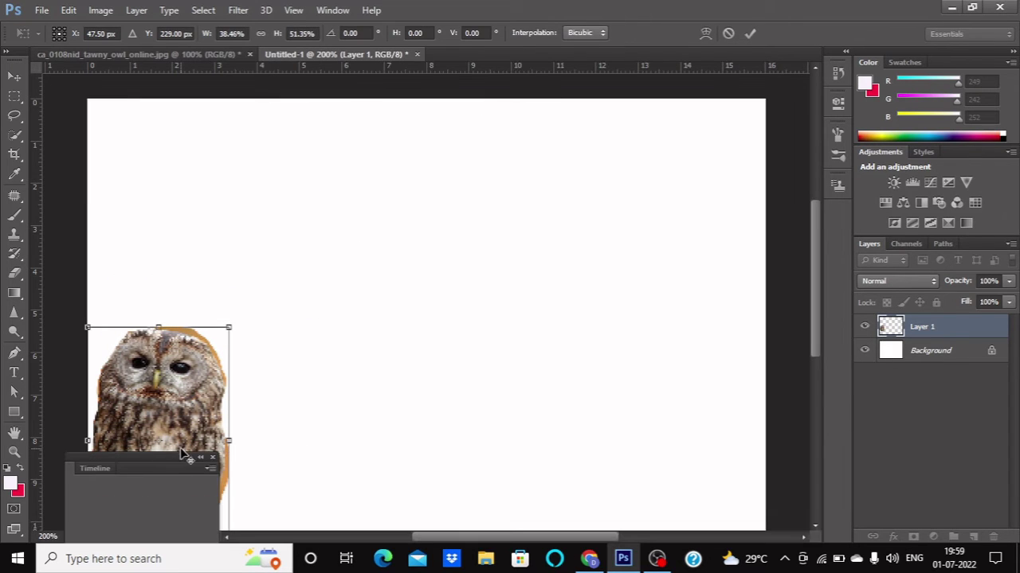
{"action": "left_click", "coordinate": [201, 458]}
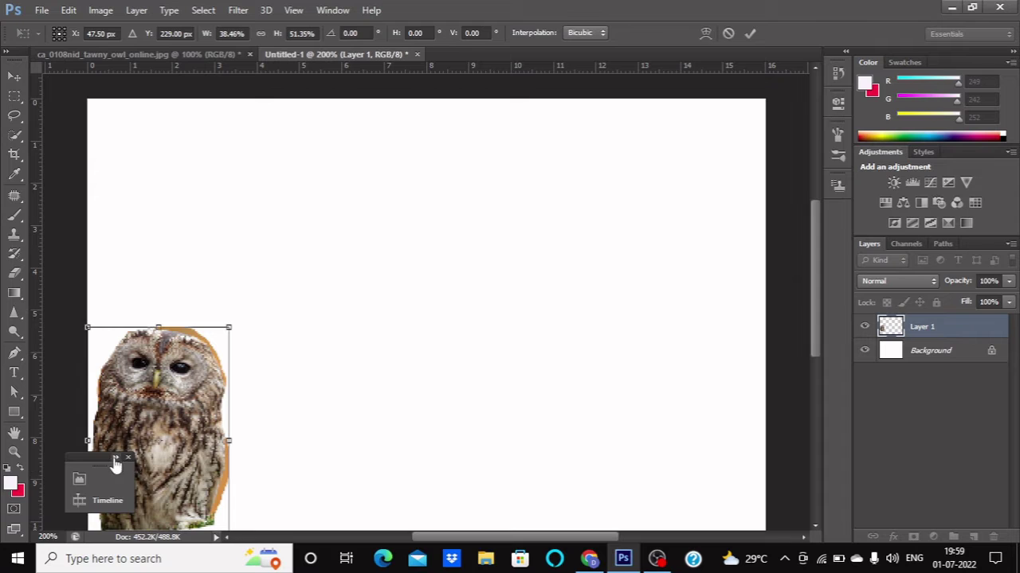
{"action": "left_click", "coordinate": [115, 458]}
{"action": "left_click_drag", "start_coordinate": [168, 470], "coordinate": [277, 546]}
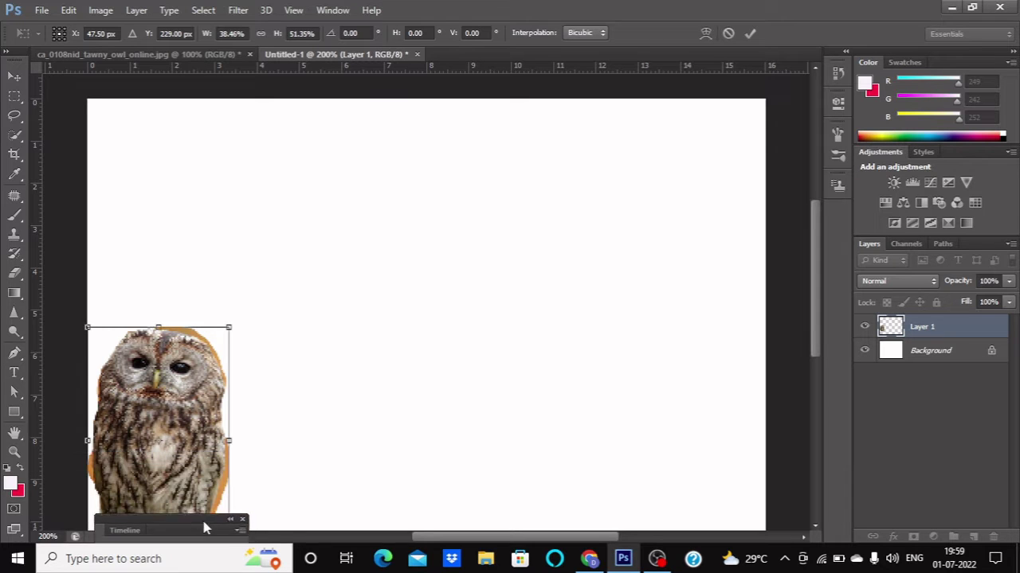
{"action": "mouse_move", "coordinate": [180, 418]}
{"action": "left_mouse_down"}
{"action": "mouse_move", "coordinate": [180, 189]}
{"action": "mouse_move", "coordinate": [194, 211]}
{"action": "left_mouse_up"}
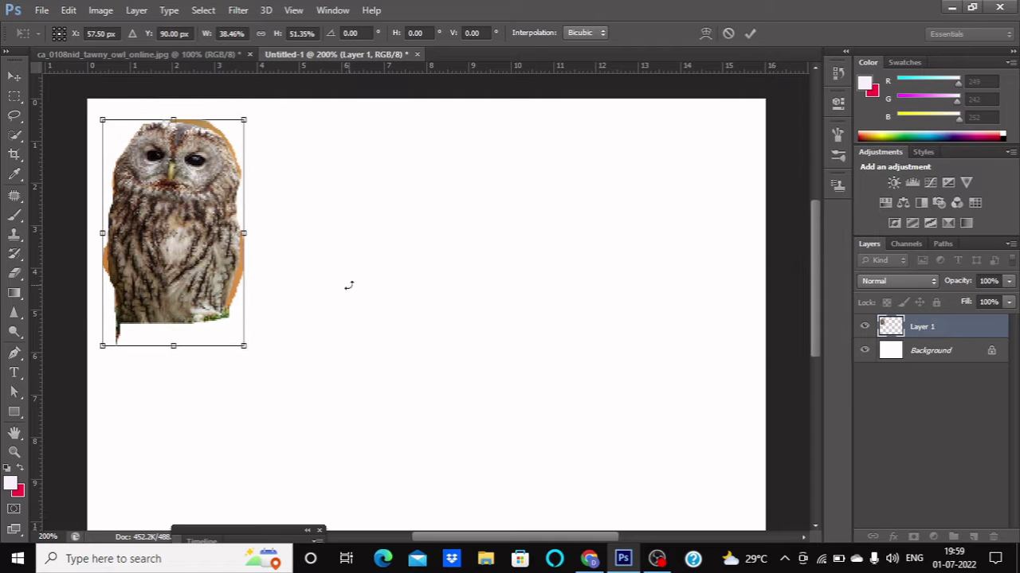
{"action": "key", "text": "Return"}
Close the stray Timeline panel and return to the tawny owl photo.
{"action": "scroll", "coordinate": [348, 288], "scroll_direction": "down", "scroll_amount": 1}
{"action": "scroll", "coordinate": [348, 291], "scroll_direction": "down", "scroll_amount": 1}
{"action": "scroll", "coordinate": [348, 291], "scroll_direction": "up", "scroll_amount": 3}
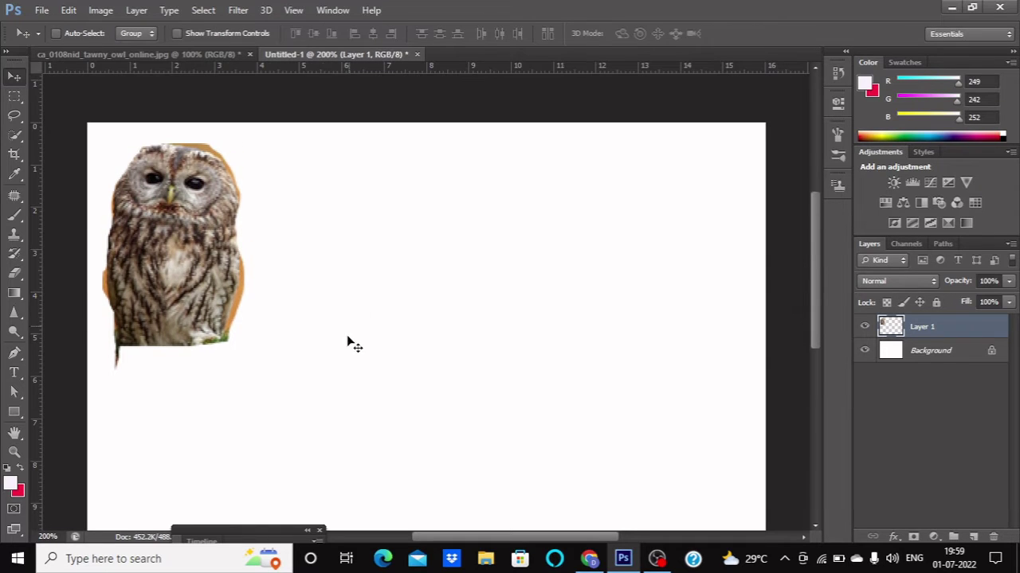
{"action": "left_click", "coordinate": [320, 532]}
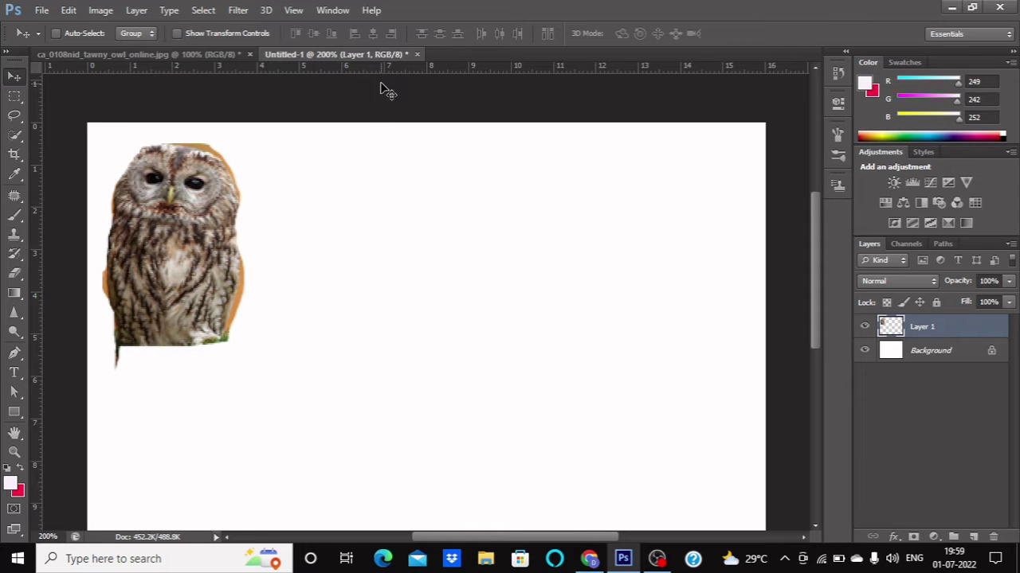
{"action": "left_click", "coordinate": [217, 55]}
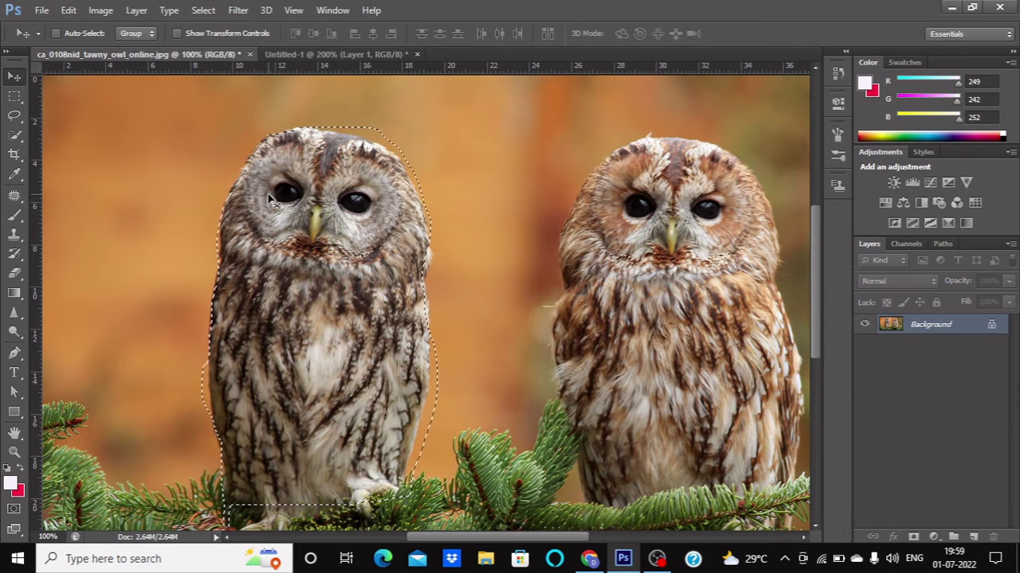
Clear the old selection, pick the Polygonal Lasso Tool and zoom in, discarding a first outline.
{"action": "key", "text": "ctrl+d"}
{"action": "left_click", "coordinate": [17, 121]}
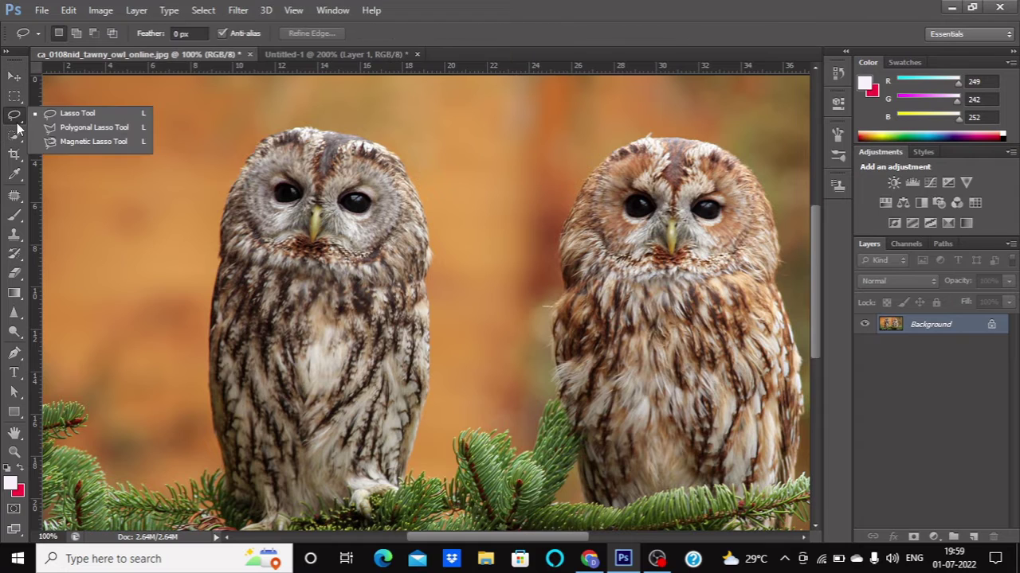
{"action": "left_click", "coordinate": [50, 126]}
{"action": "scroll", "coordinate": [200, 141], "scroll_direction": "down", "scroll_amount": 3}
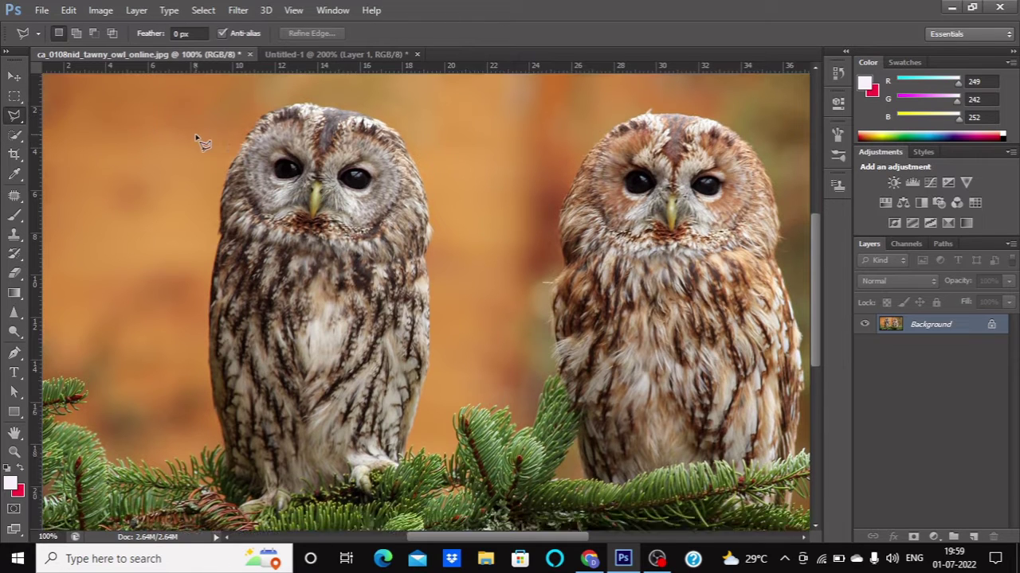
{"action": "scroll", "coordinate": [266, 151], "scroll_direction": "up", "scroll_amount": 1}
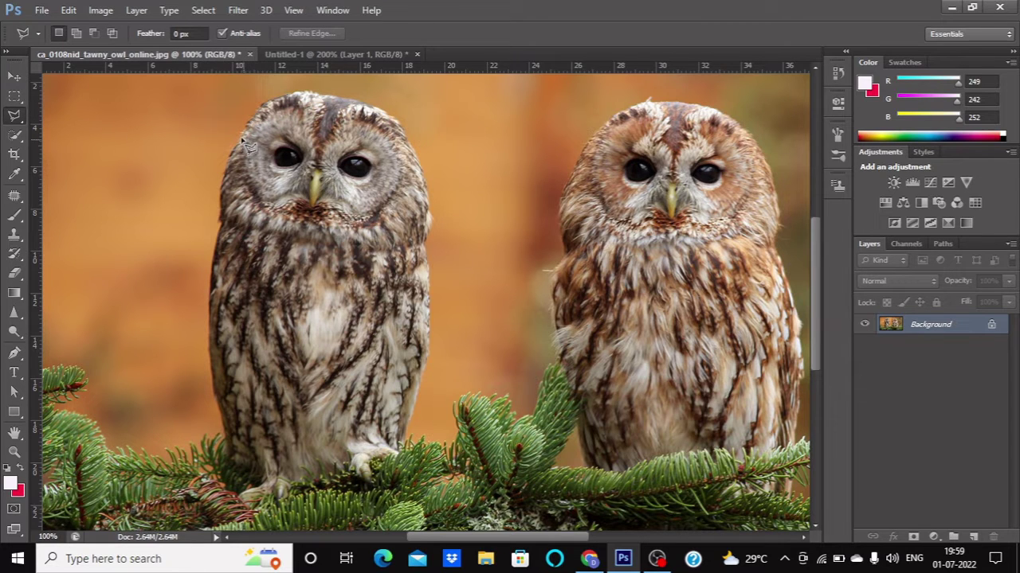
{"action": "scroll", "coordinate": [237, 149], "scroll_direction": "up", "scroll_amount": 1}
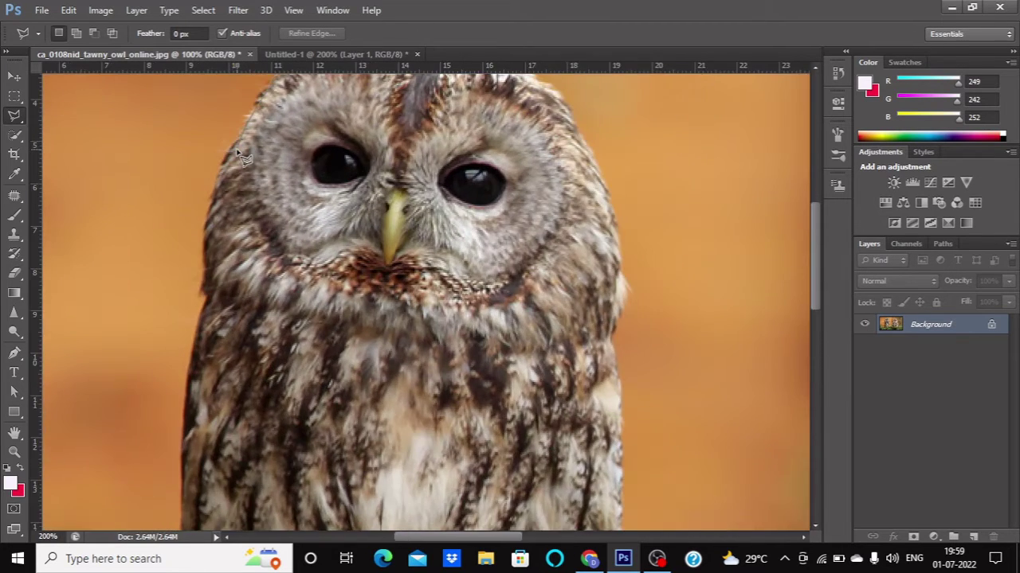
{"action": "left_click", "coordinate": [205, 229]}
{"action": "left_click", "coordinate": [126, 278]}
{"action": "key", "text": "Escape"}
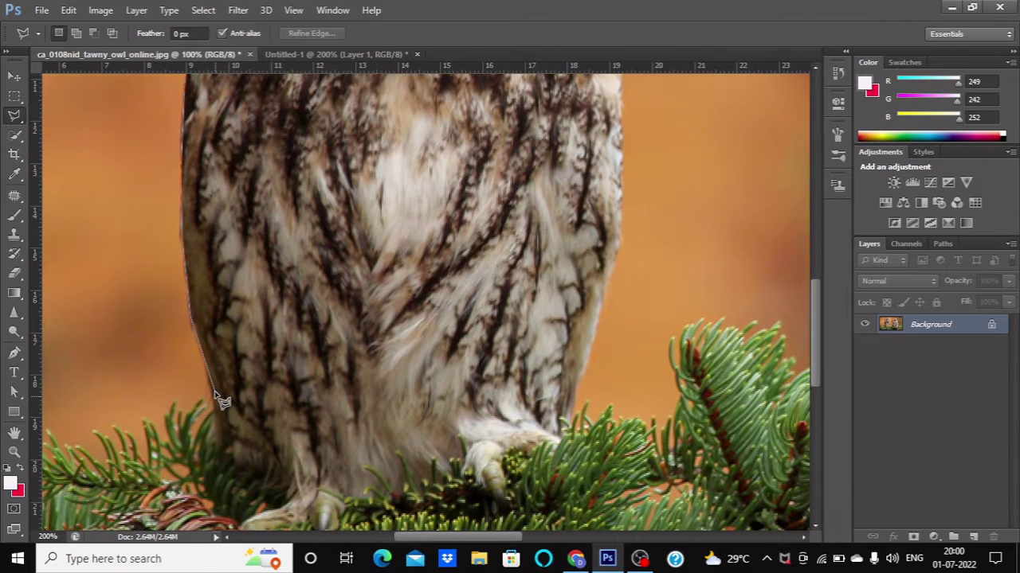
Place polygon points down the owl's left side, along the branch and up its right side.
{"action": "left_click", "coordinate": [213, 395]}
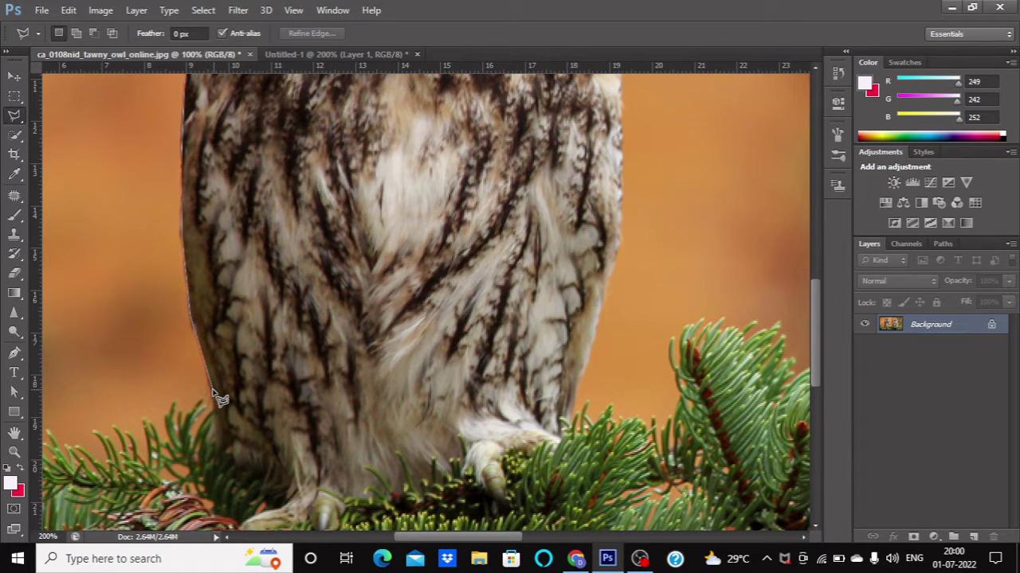
{"action": "left_click", "coordinate": [223, 451]}
{"action": "left_click", "coordinate": [225, 475]}
{"action": "left_click", "coordinate": [333, 505]}
{"action": "left_click", "coordinate": [396, 505]}
{"action": "left_click", "coordinate": [569, 426]}
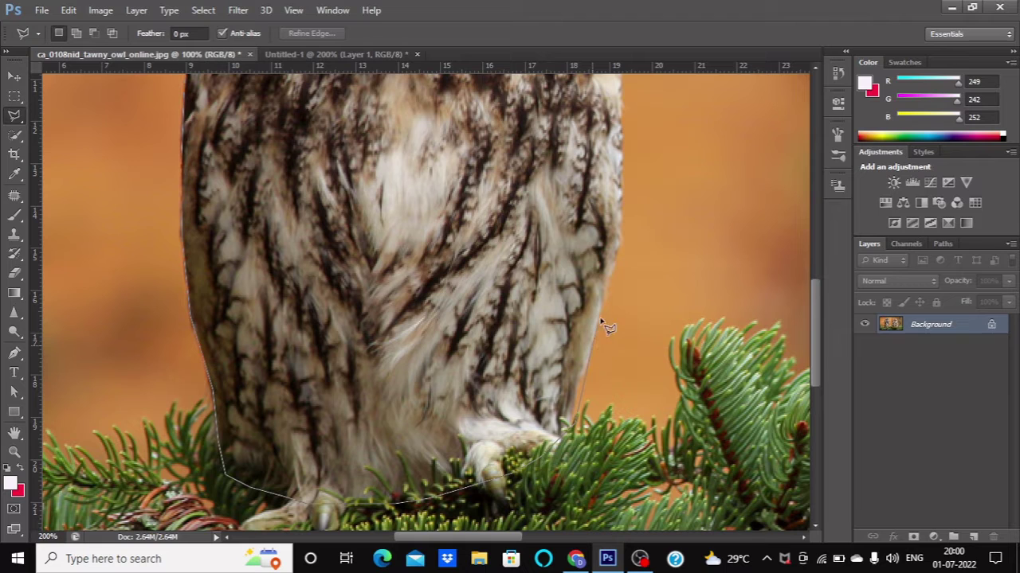
{"action": "left_click", "coordinate": [619, 239]}
{"action": "scroll", "coordinate": [625, 156], "scroll_direction": "up", "scroll_amount": 2}
{"action": "scroll", "coordinate": [626, 167], "scroll_direction": "up", "scroll_amount": 3}
{"action": "scroll", "coordinate": [625, 179], "scroll_direction": "up", "scroll_amount": 2}
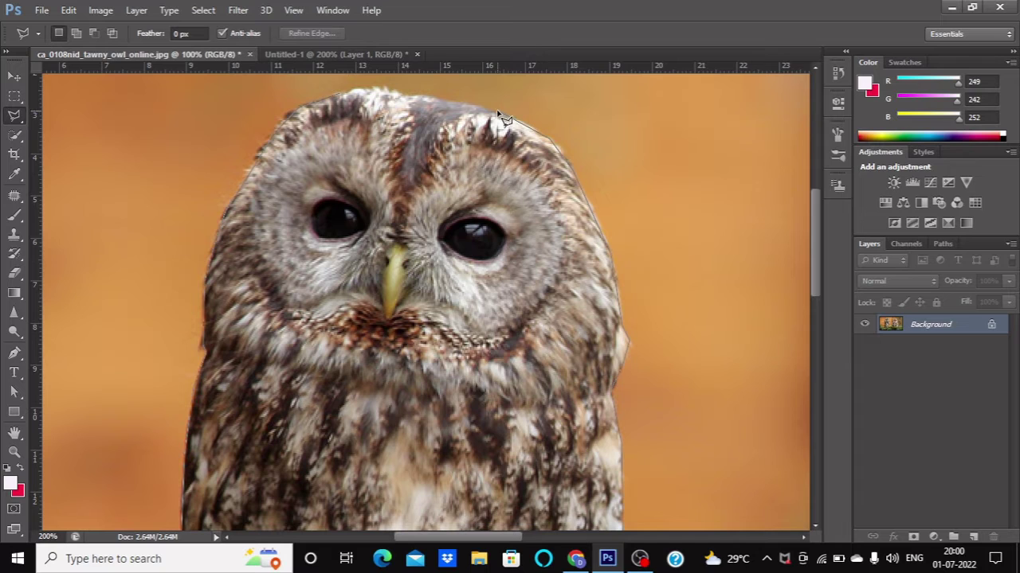
Close the outline across the top of the owl's head.
{"action": "left_click", "coordinate": [495, 114]}
{"action": "left_click", "coordinate": [430, 98]}
{"action": "left_click", "coordinate": [398, 94]}
{"action": "left_click", "coordinate": [341, 101]}
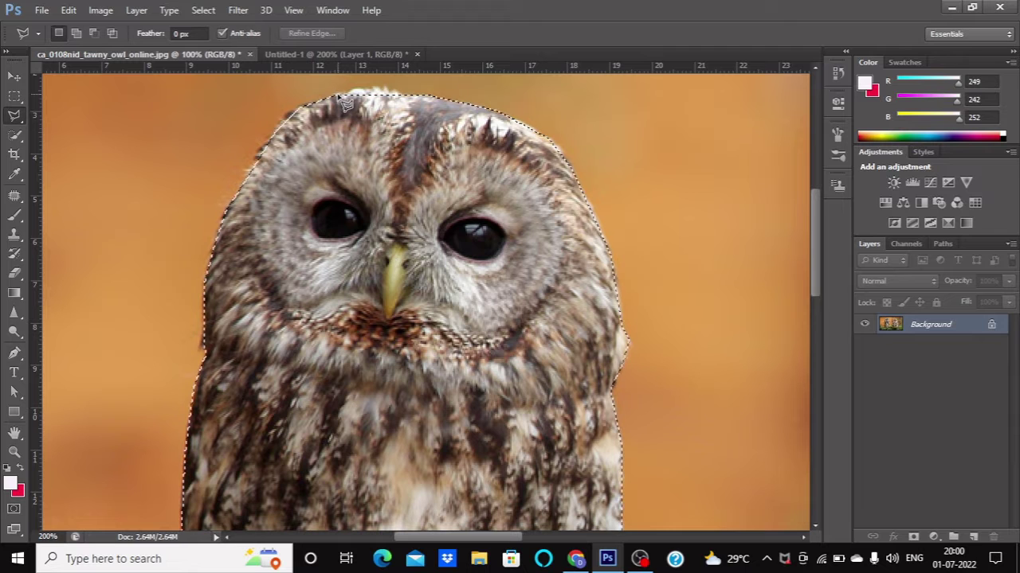
{"action": "scroll", "coordinate": [314, 105], "scroll_direction": "down", "scroll_amount": 3}
{"action": "scroll", "coordinate": [311, 108], "scroll_direction": "up", "scroll_amount": 3}
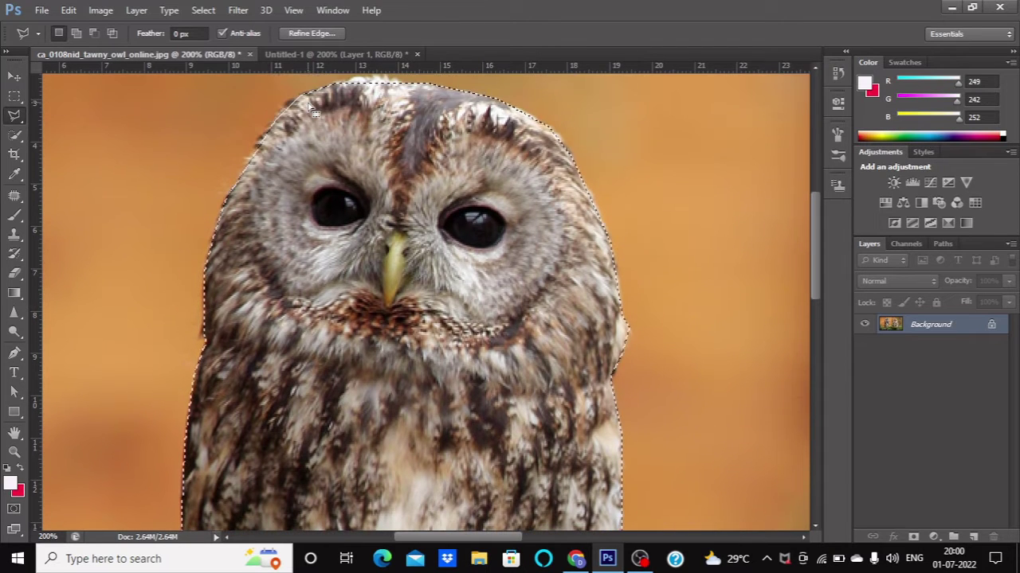
{"action": "key", "text": "alt"}
Drag the selected owl into the white document as Layer 2.
{"action": "left_click", "coordinate": [85, 92], "text": "ctrl+alt"}
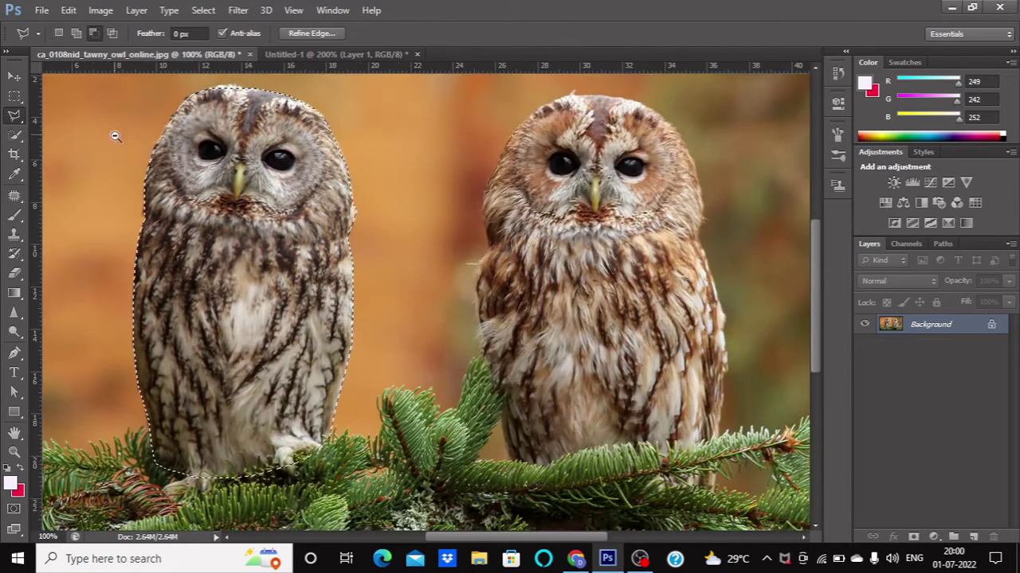
{"action": "left_click", "coordinate": [13, 76]}
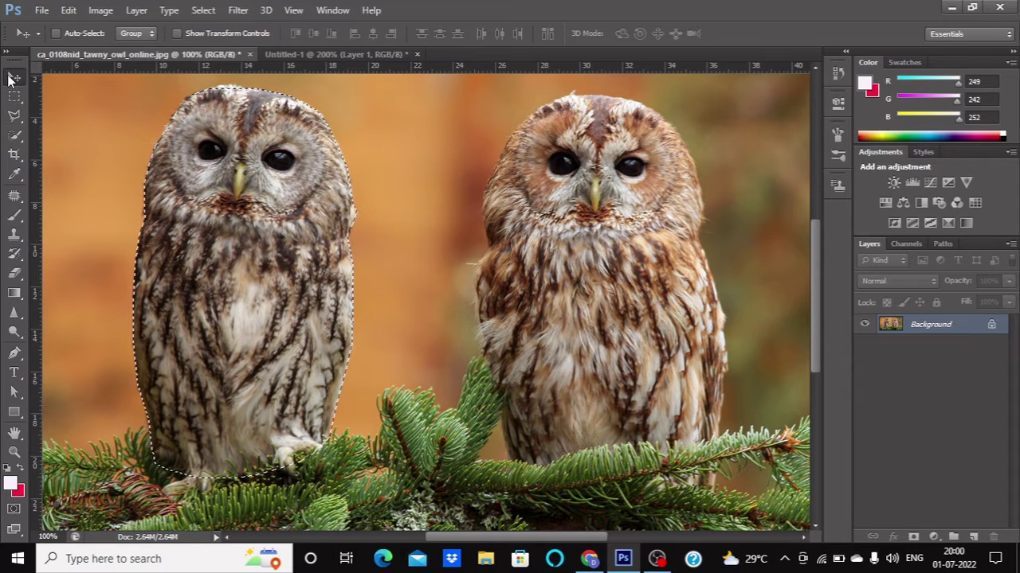
{"action": "mouse_move", "coordinate": [259, 232]}
{"action": "left_mouse_down"}
{"action": "mouse_move", "coordinate": [199, 135]}
{"action": "mouse_move", "coordinate": [145, 97]}
{"action": "mouse_move", "coordinate": [333, 54]}
{"action": "left_mouse_up"}
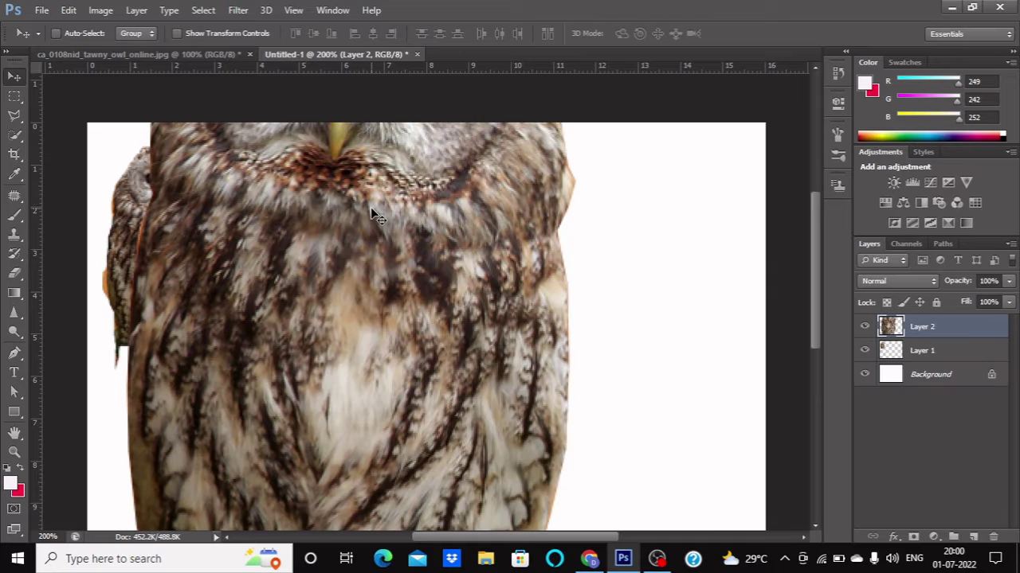
{"action": "mouse_move", "coordinate": [371, 213]}
{"action": "left_mouse_down"}
{"action": "mouse_move", "coordinate": [448, 262]}
{"action": "mouse_move", "coordinate": [431, 313]}
{"action": "left_mouse_up"}
Scale the second owl to about 47.84% wide and 41.41% tall.
{"action": "key", "text": "ctrl+t"}
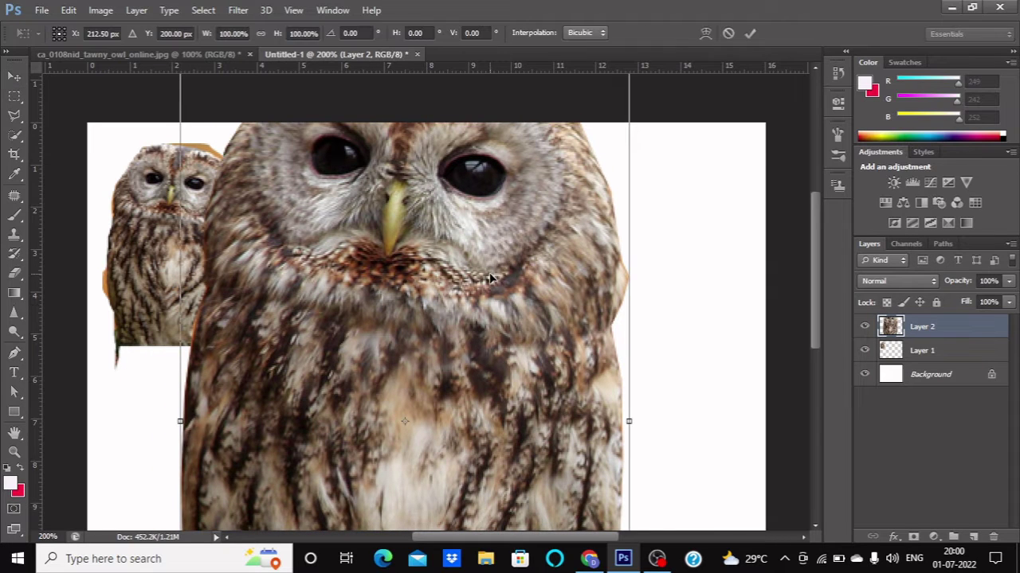
{"action": "scroll", "coordinate": [490, 277], "scroll_direction": "up", "scroll_amount": 3}
{"action": "mouse_move", "coordinate": [629, 108]}
{"action": "left_mouse_down"}
{"action": "mouse_move", "coordinate": [305, 364]}
{"action": "mouse_move", "coordinate": [337, 222]}
{"action": "left_mouse_up"}
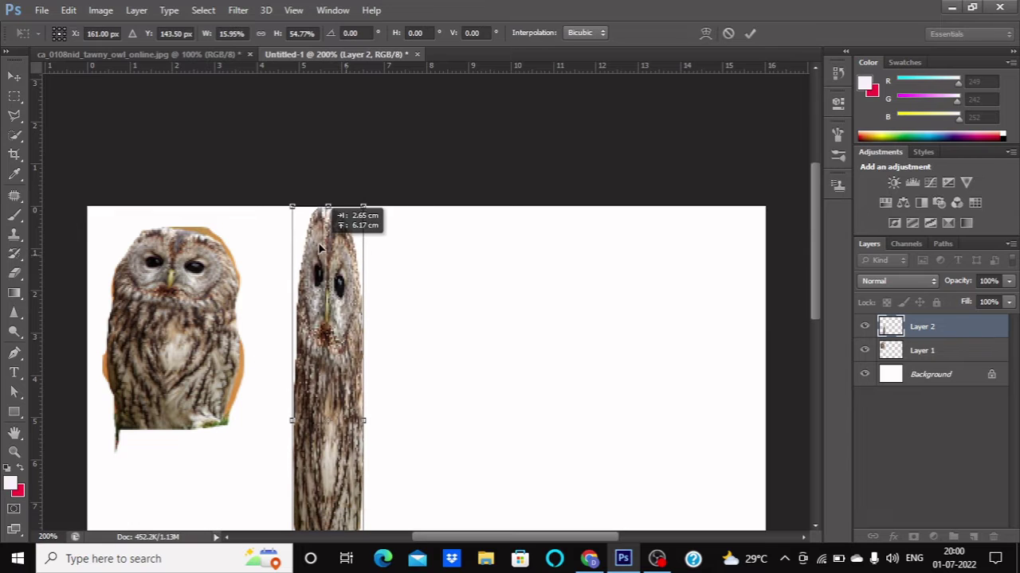
{"action": "left_click_drag", "start_coordinate": [360, 419], "coordinate": [441, 414]}
{"action": "scroll", "coordinate": [442, 415], "scroll_direction": "down", "scroll_amount": 3}
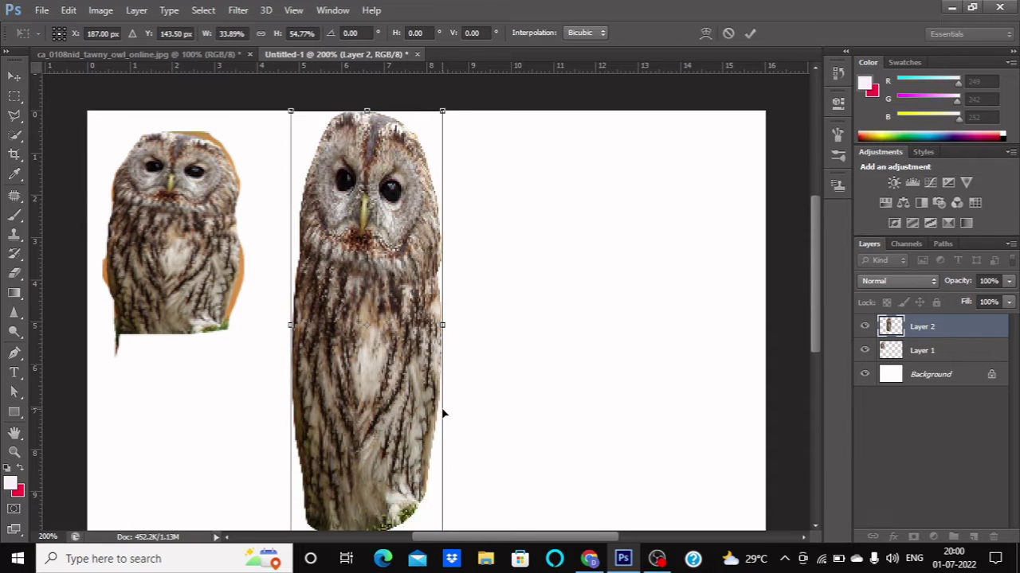
{"action": "scroll", "coordinate": [442, 414], "scroll_direction": "down", "scroll_amount": 3}
{"action": "left_click_drag", "start_coordinate": [443, 468], "coordinate": [405, 309]}
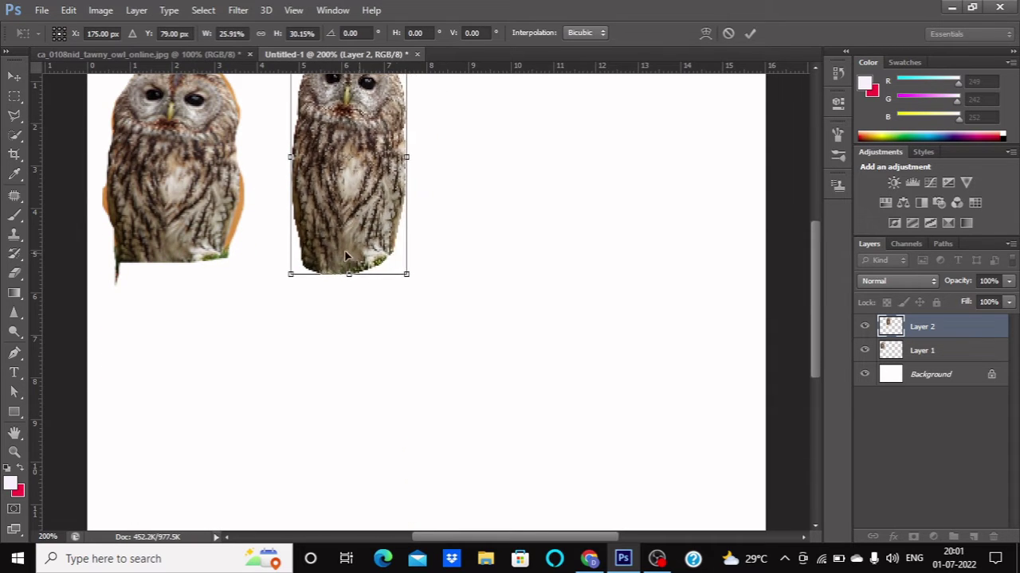
{"action": "left_click_drag", "start_coordinate": [407, 185], "coordinate": [504, 183]}
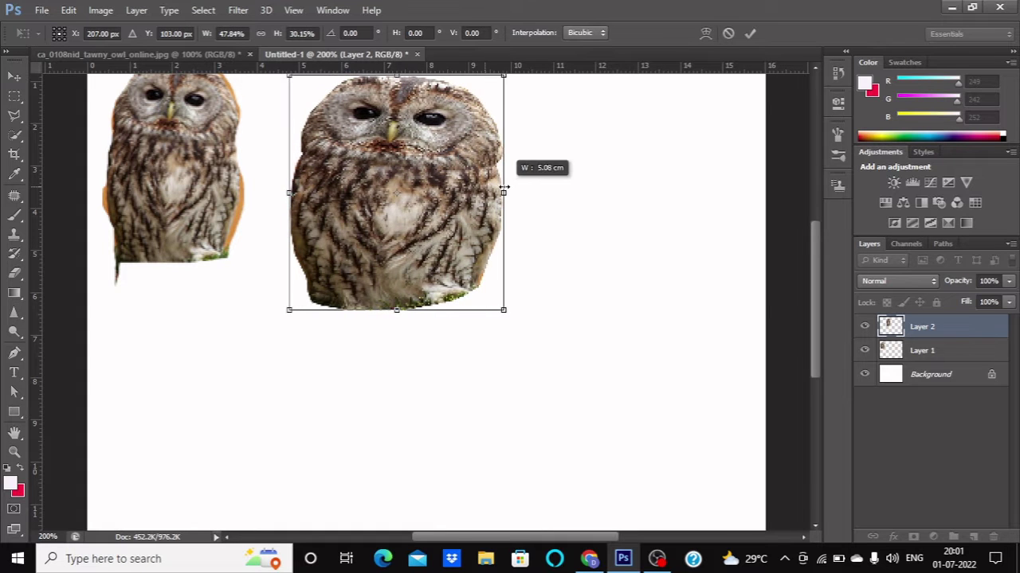
{"action": "left_click_drag", "start_coordinate": [396, 309], "coordinate": [396, 397]}
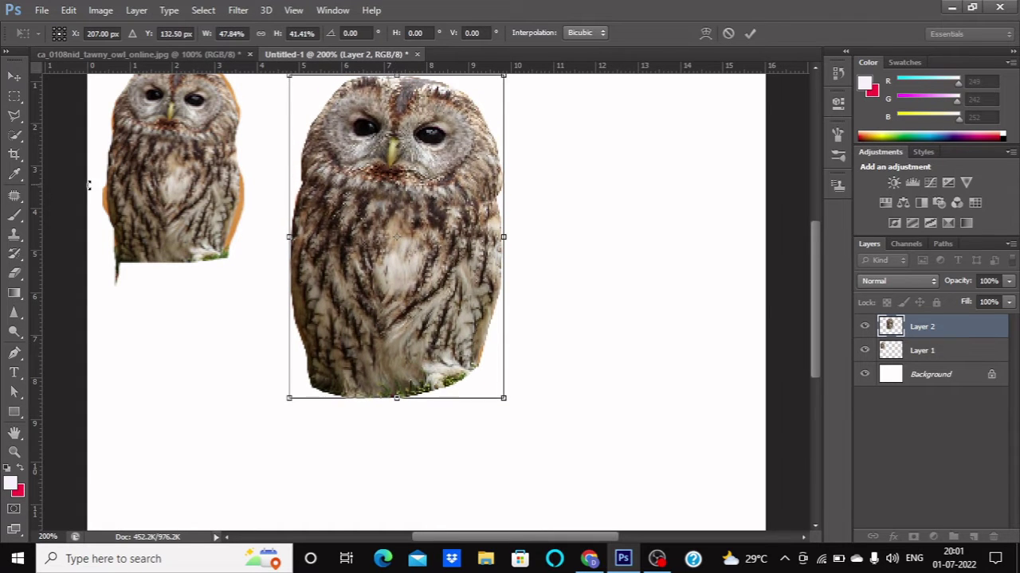
{"action": "key", "text": "Return"}
Select Layer 1 and enlarge the left owl to 110.53% × 149.34%.
{"action": "right_click", "coordinate": [137, 163]}
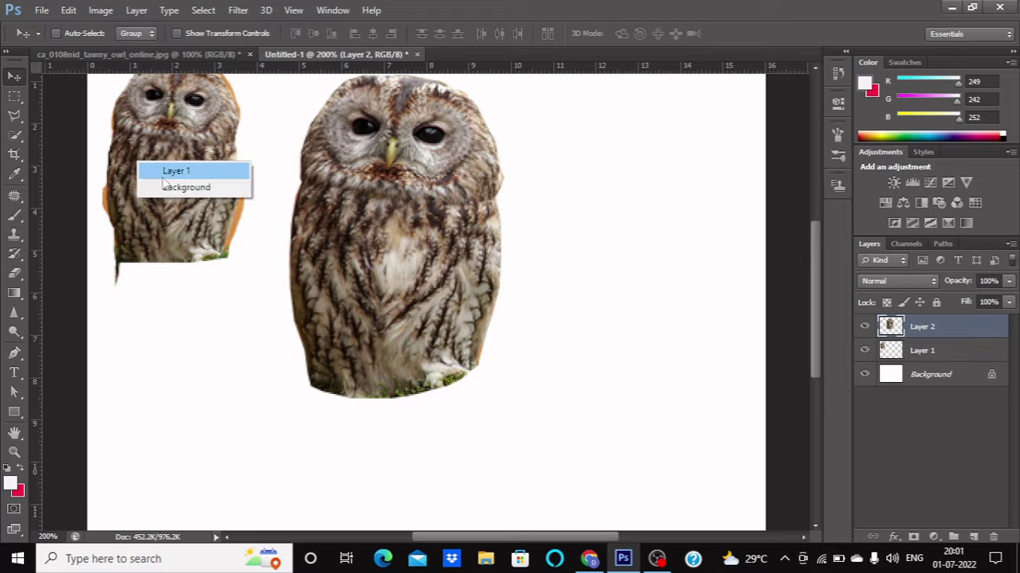
{"action": "left_click", "coordinate": [175, 170]}
{"action": "key", "text": "ctrl+t"}
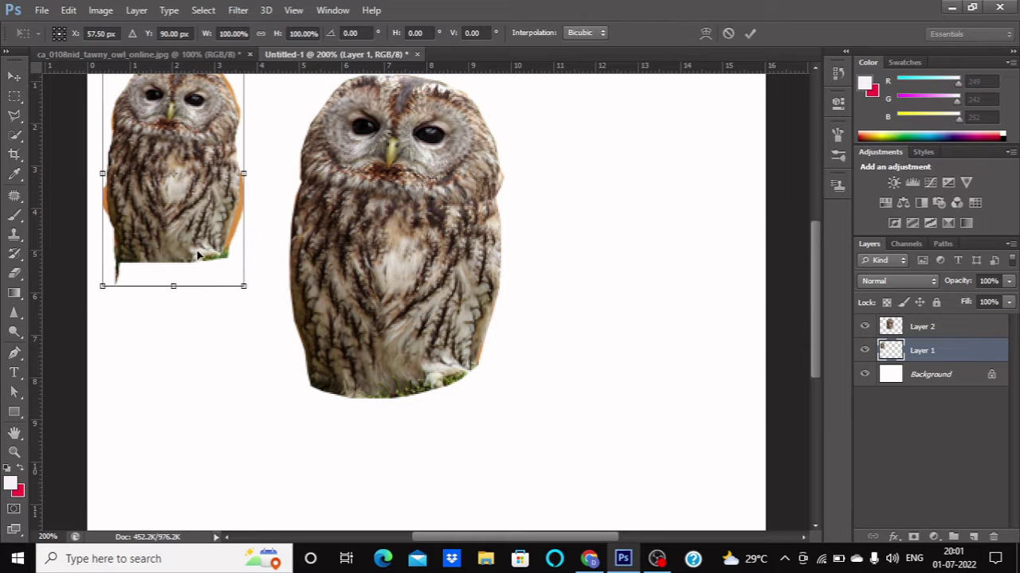
{"action": "left_click_drag", "start_coordinate": [236, 288], "coordinate": [263, 403]}
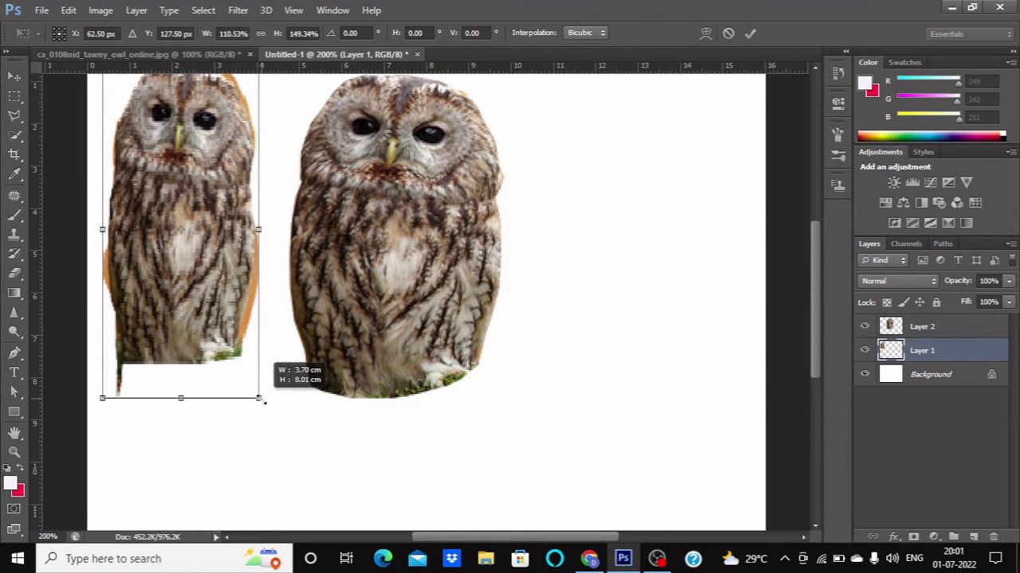
{"action": "key", "text": "Return"}
{"action": "scroll", "coordinate": [207, 374], "scroll_direction": "up", "scroll_amount": 1}
{"action": "scroll", "coordinate": [206, 376], "scroll_direction": "up", "scroll_amount": 1}
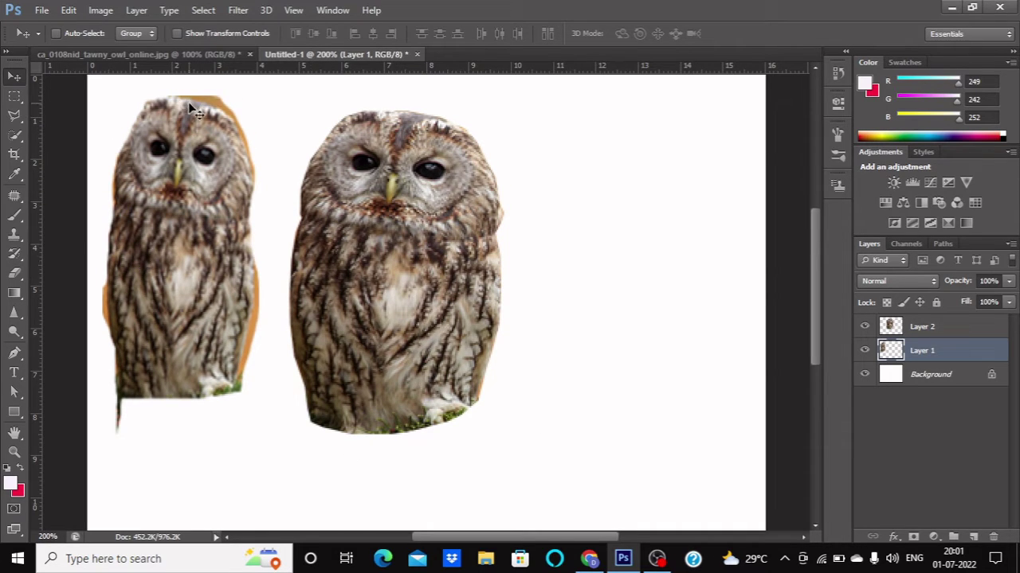
{"action": "scroll", "coordinate": [191, 110], "scroll_direction": "up", "scroll_amount": 3}
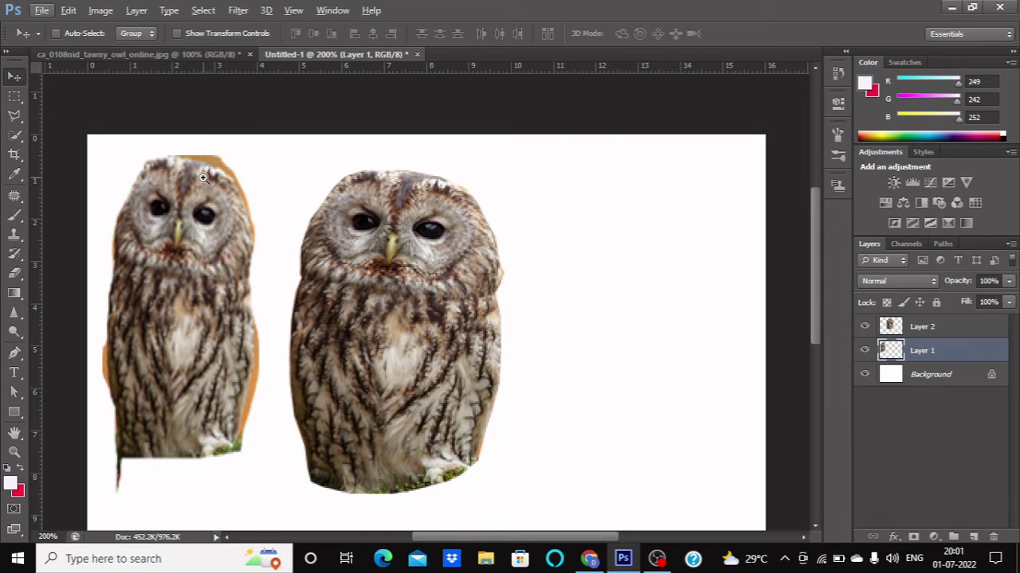
{"action": "scroll", "coordinate": [203, 177], "scroll_direction": "up", "scroll_amount": 2}
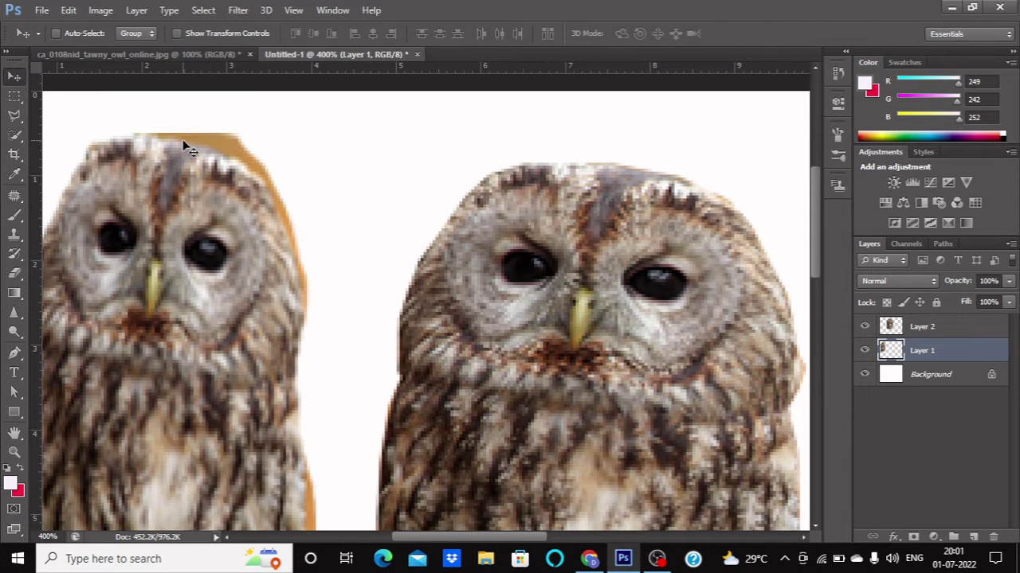
{"action": "scroll", "coordinate": [187, 147], "scroll_direction": "down", "scroll_amount": 1}
{"action": "scroll", "coordinate": [510, 255], "scroll_direction": "down", "scroll_amount": 1}
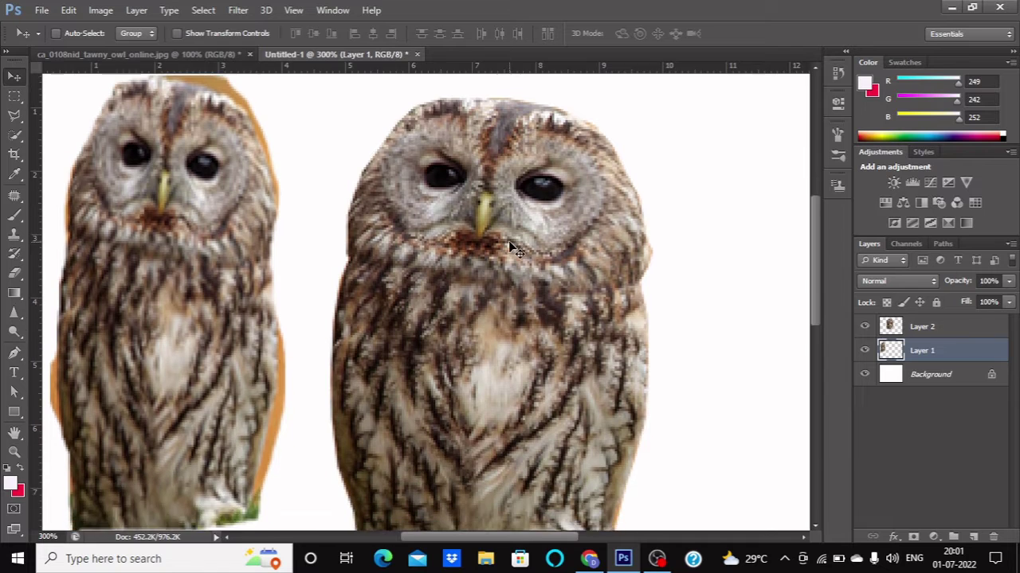
{"action": "scroll", "coordinate": [508, 247], "scroll_direction": "down", "scroll_amount": 1}
{"action": "scroll", "coordinate": [508, 240], "scroll_direction": "down", "scroll_amount": 1}
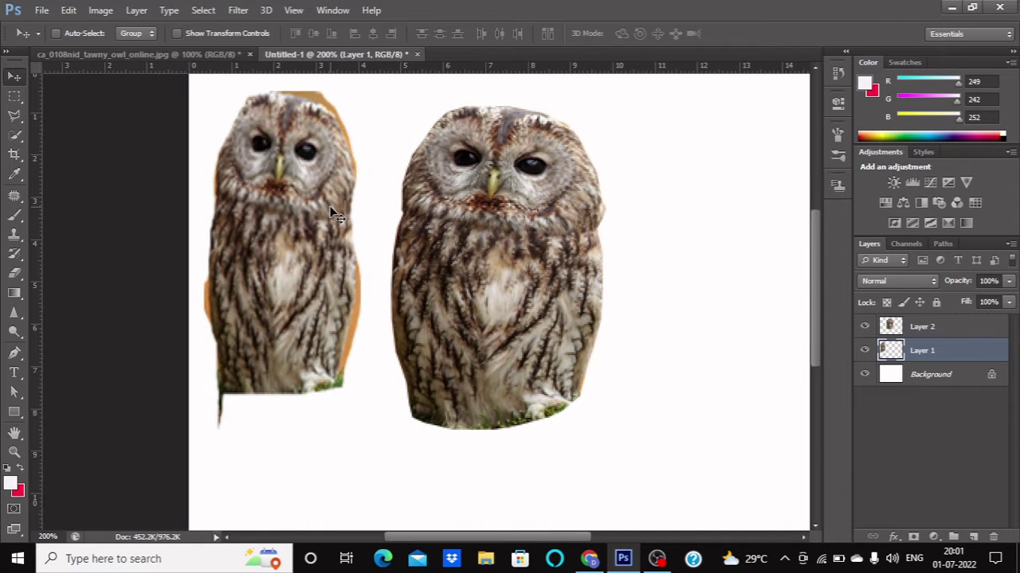
Go back to the tawny owl photo, deselect, and pick the Magnetic Lasso Tool.
{"action": "left_click", "coordinate": [154, 54]}
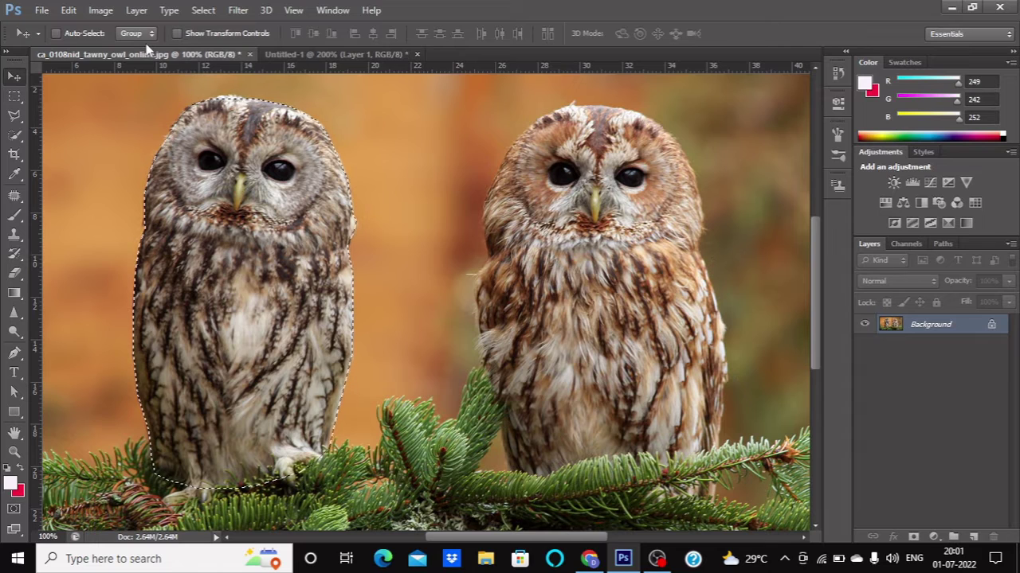
{"action": "key", "text": "ctrl+d"}
{"action": "left_click", "coordinate": [16, 118]}
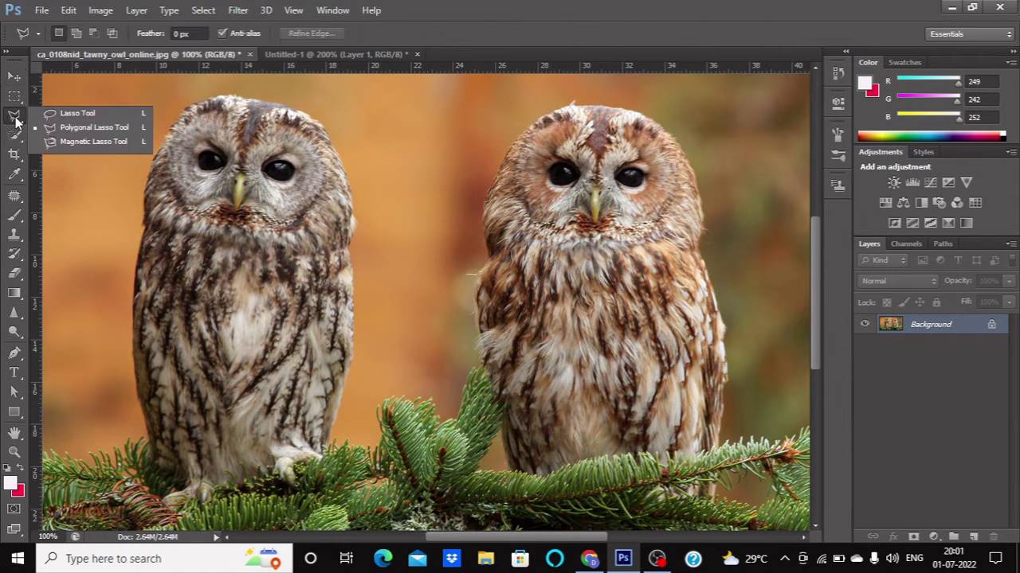
{"action": "left_click", "coordinate": [69, 142]}
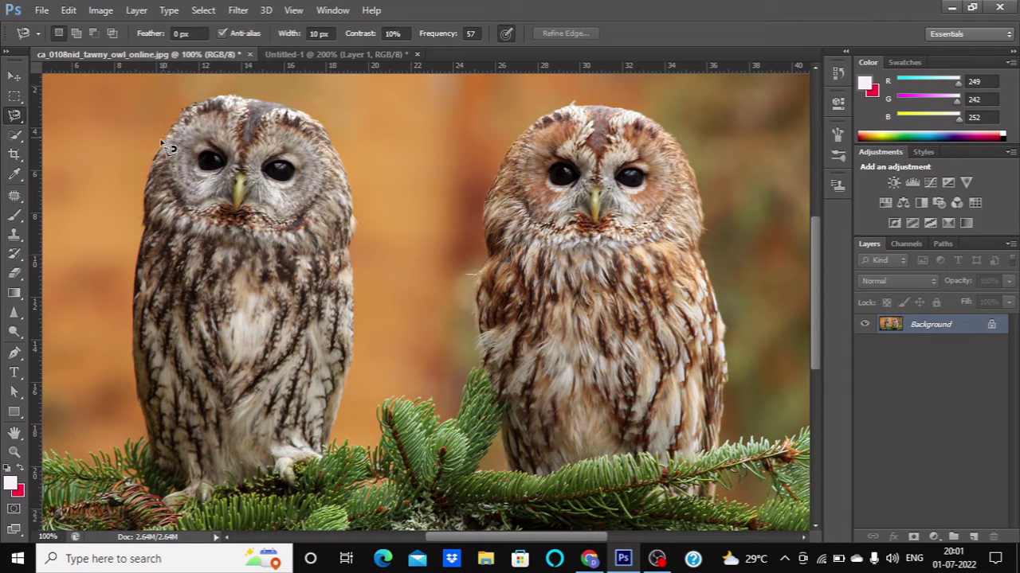
Trace a magnetic outline around the left owl's head and body, deleting two misplaced anchors.
{"action": "left_click", "coordinate": [143, 172]}
{"action": "scroll", "coordinate": [132, 321], "scroll_direction": "up", "scroll_amount": 1}
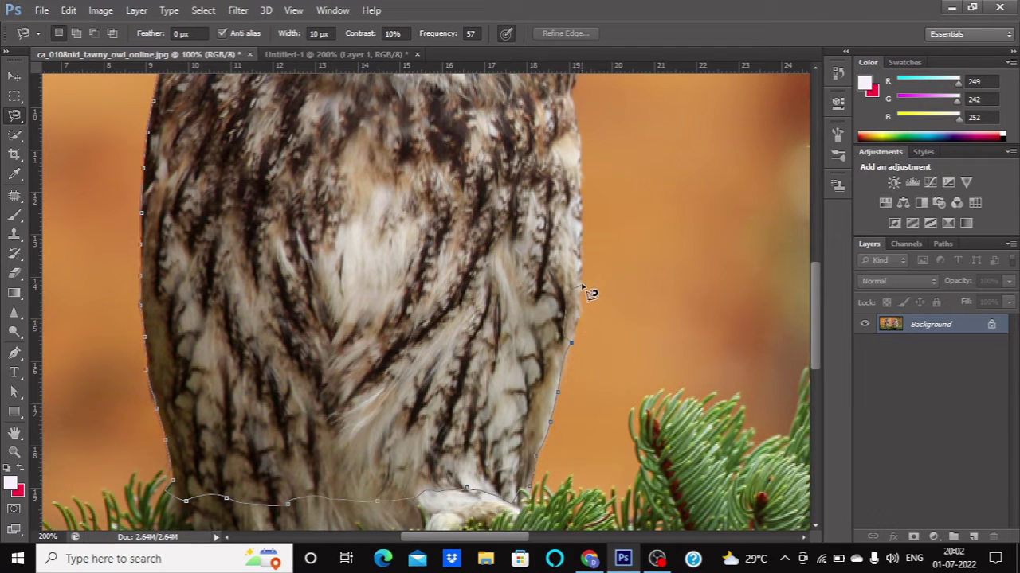
{"action": "key", "text": "BackSpace"}
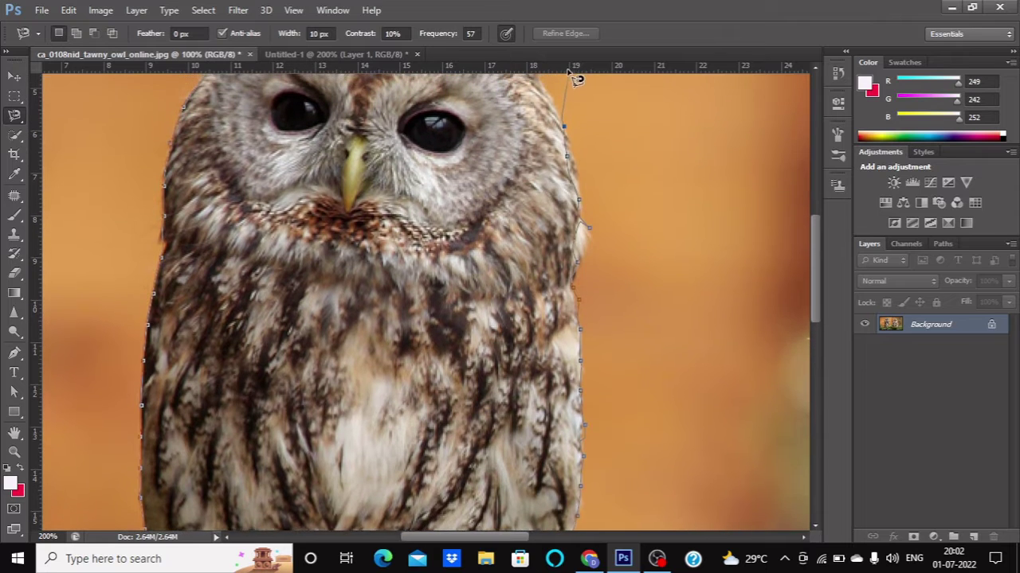
{"action": "key", "text": "BackSpace"}
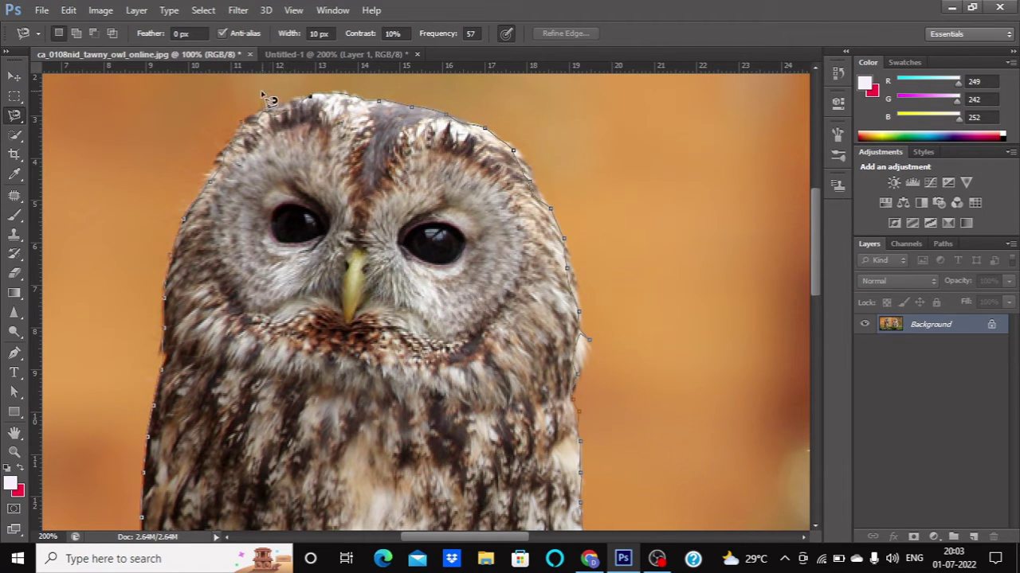
{"action": "left_click", "coordinate": [275, 123]}
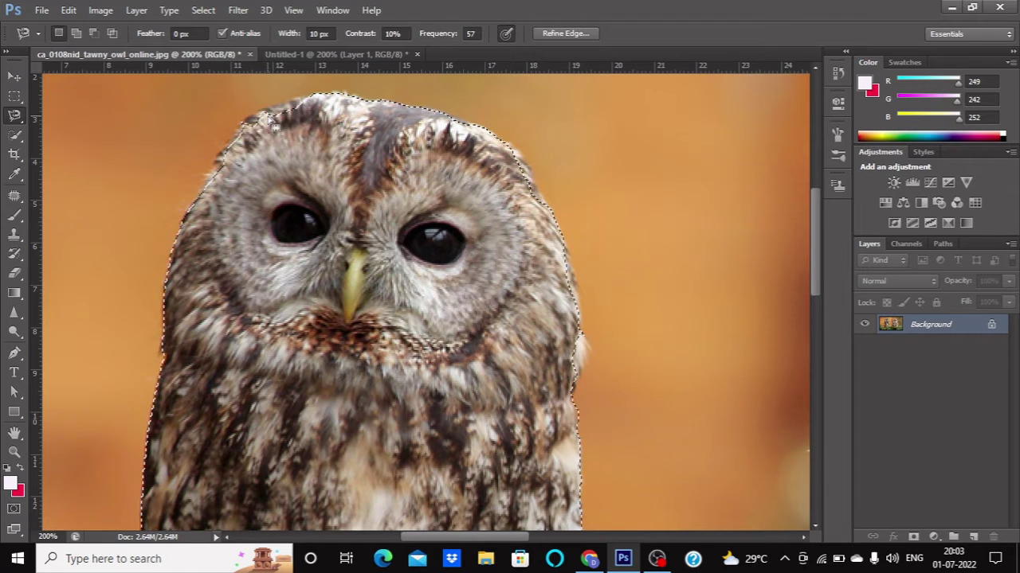
{"action": "left_click", "coordinate": [13, 78]}
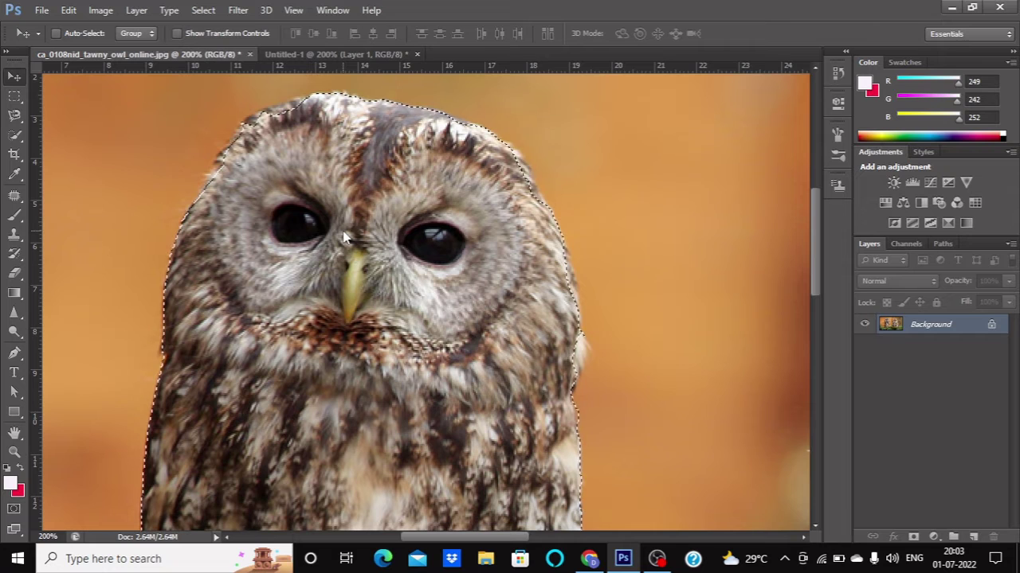
Drag the selected owl into Untitled-1 as Layer 3 and scale it to about 54% beside the middle owl.
{"action": "left_click_drag", "start_coordinate": [409, 237], "coordinate": [341, 36]}
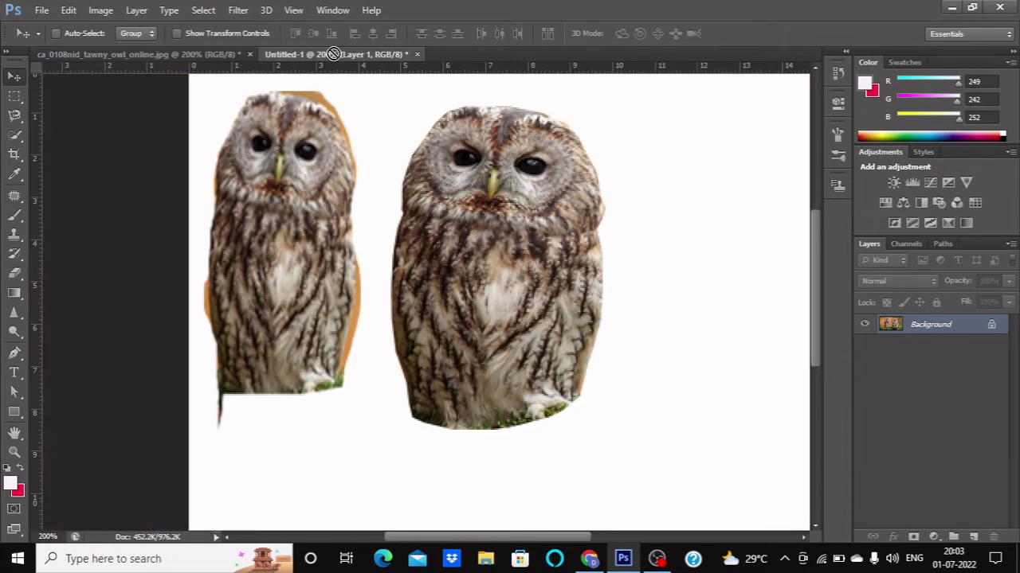
{"action": "mouse_move", "coordinate": [334, 53]}
{"action": "left_mouse_down"}
{"action": "mouse_move", "coordinate": [715, 268]}
{"action": "mouse_move", "coordinate": [459, 224]}
{"action": "left_mouse_up"}
{"action": "key", "text": "ctrl+t"}
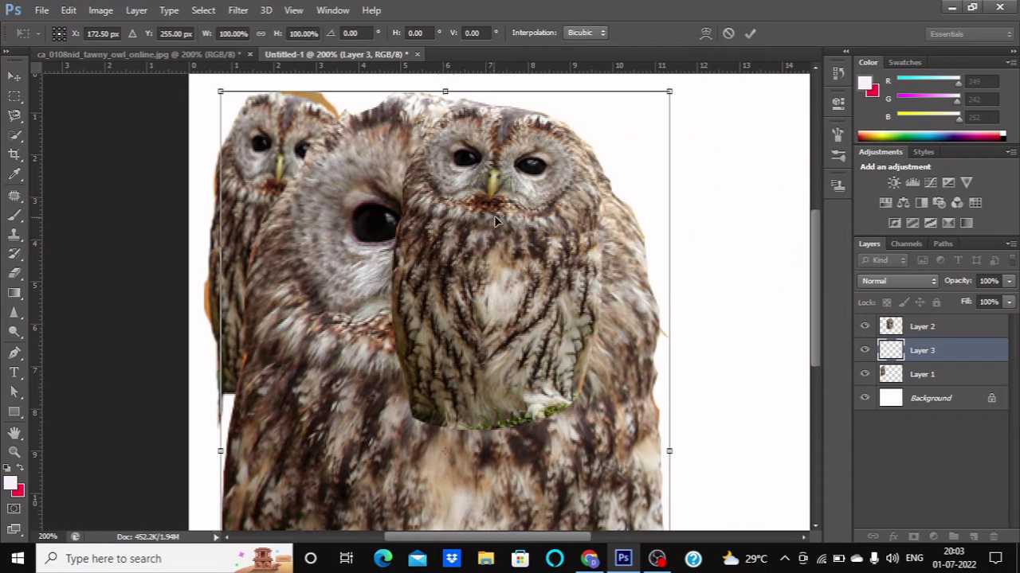
{"action": "left_click_drag", "start_coordinate": [676, 92], "coordinate": [655, 265]}
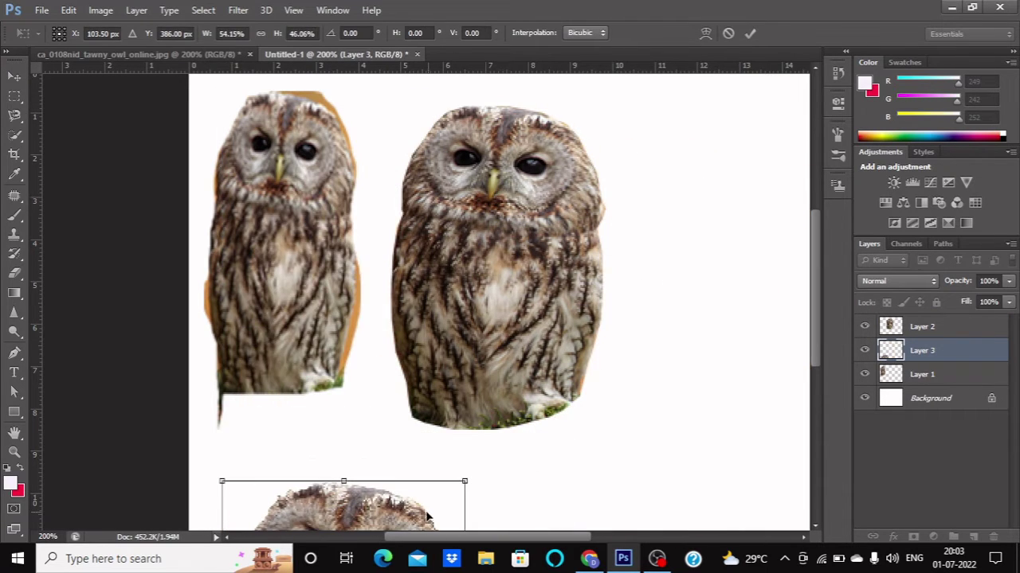
{"action": "left_click_drag", "start_coordinate": [614, 366], "coordinate": [741, 289]}
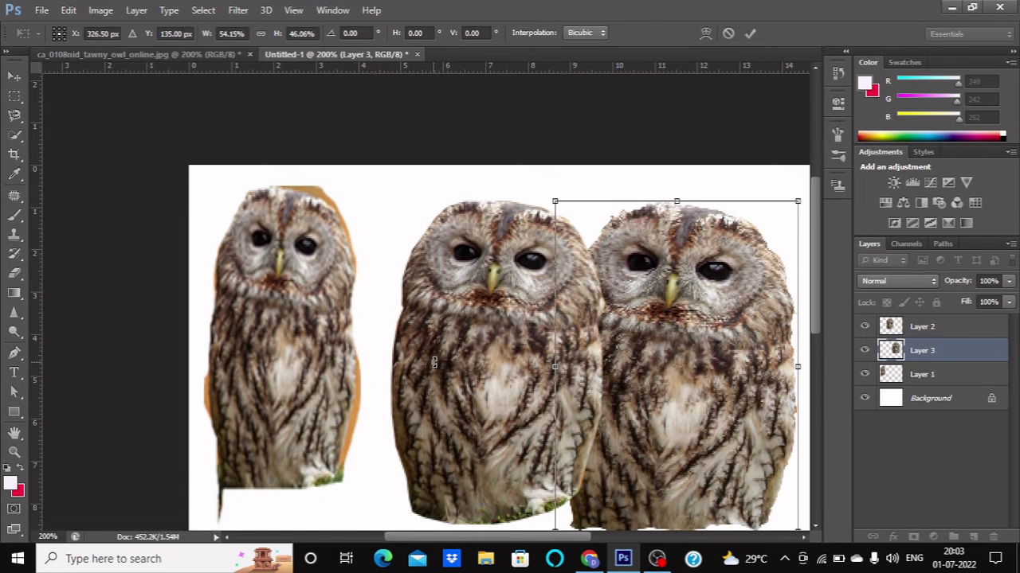
{"action": "key", "text": "Return"}
Shift the third owl further right, apart from the middle owl, checking at 100% zoom.
{"action": "scroll", "coordinate": [433, 366], "scroll_direction": "down", "scroll_amount": 1}
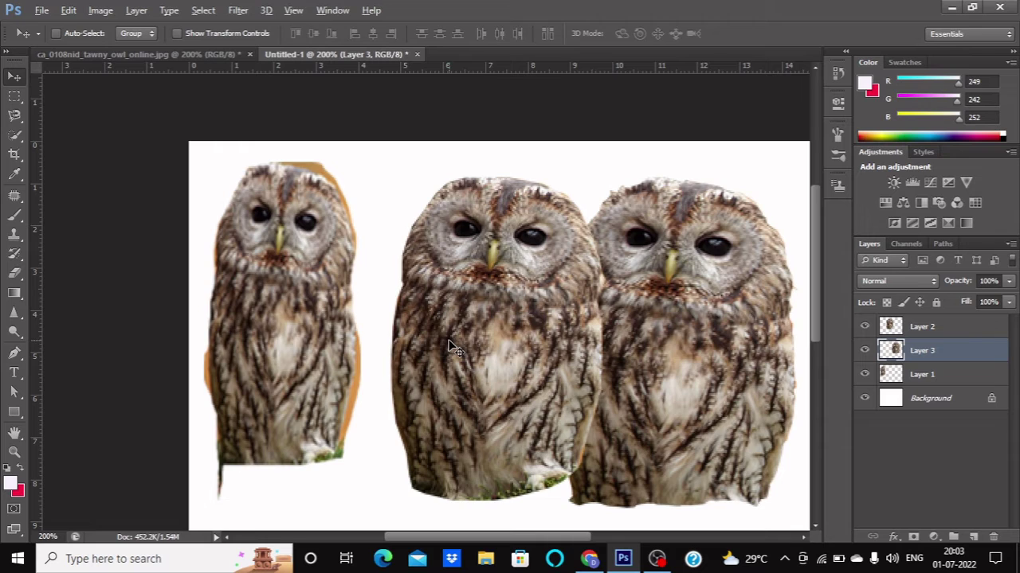
{"action": "key", "text": "ctrl+minus"}
{"action": "left_click_drag", "start_coordinate": [443, 296], "coordinate": [466, 285]}
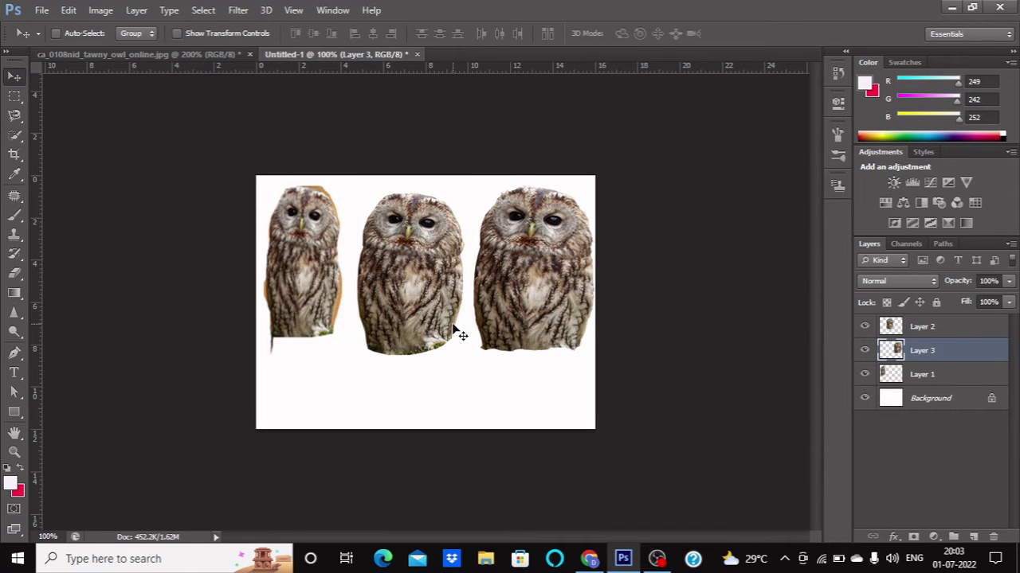
{"action": "key", "text": "ctrl+plus"}
{"action": "scroll", "coordinate": [458, 333], "scroll_direction": "up", "scroll_amount": 1}
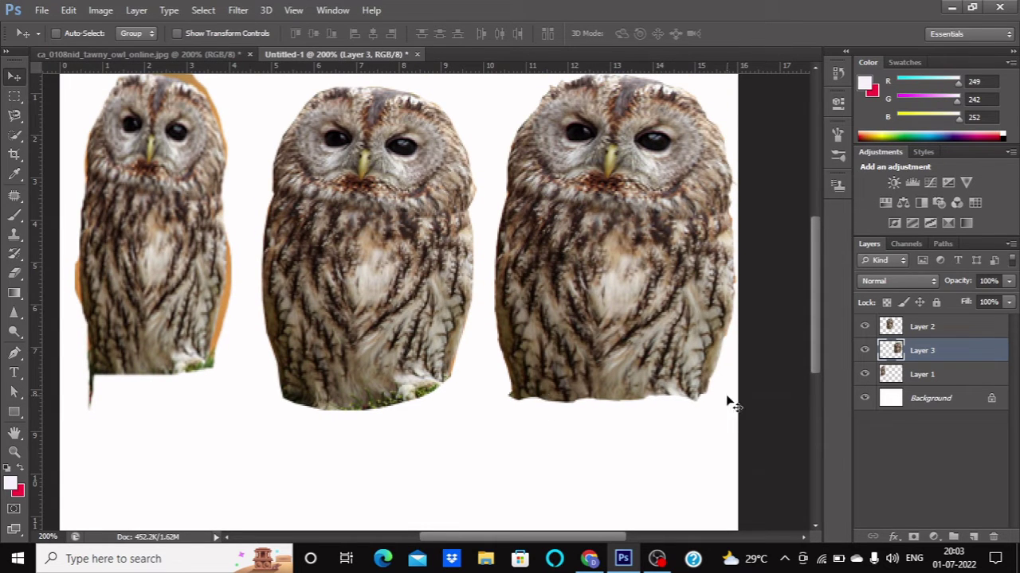
{"action": "left_click_drag", "start_coordinate": [374, 309], "coordinate": [353, 311]}
{"action": "right_click", "coordinate": [367, 305]}
{"action": "left_click", "coordinate": [373, 315]}
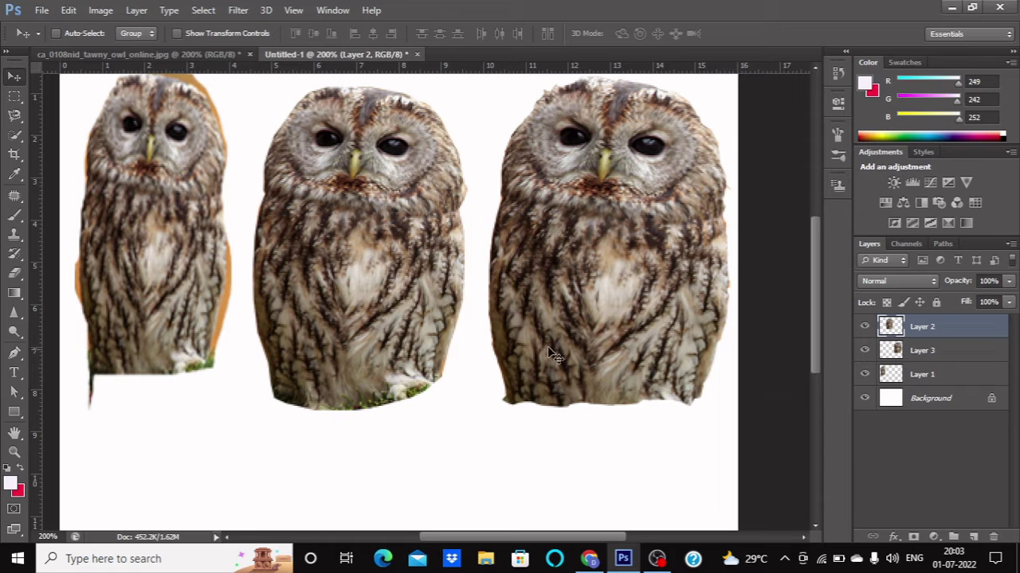
{"action": "right_click", "coordinate": [565, 328]}
{"action": "left_click", "coordinate": [593, 337]}
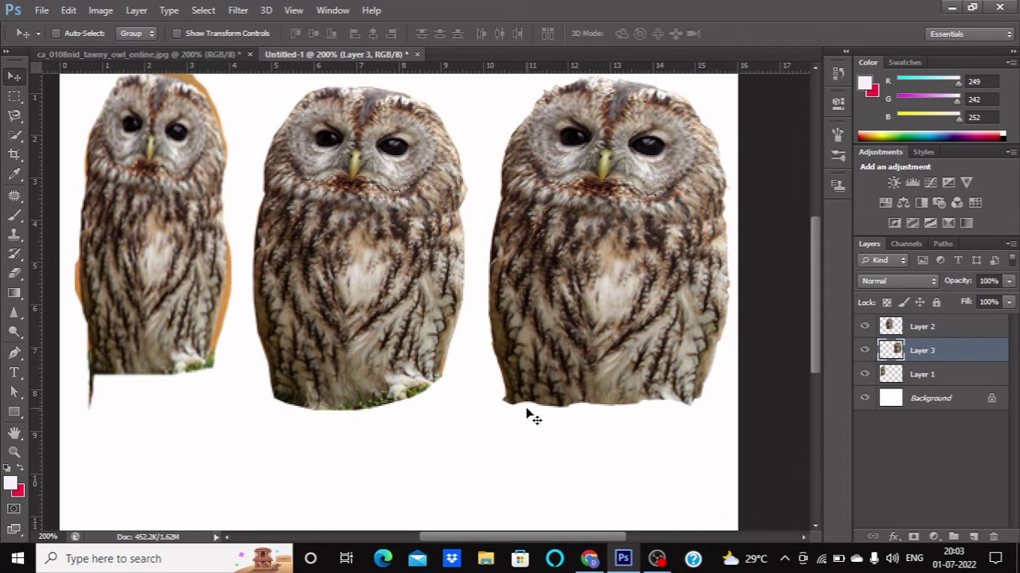
{"action": "scroll", "coordinate": [525, 411], "scroll_direction": "up", "scroll_amount": 1}
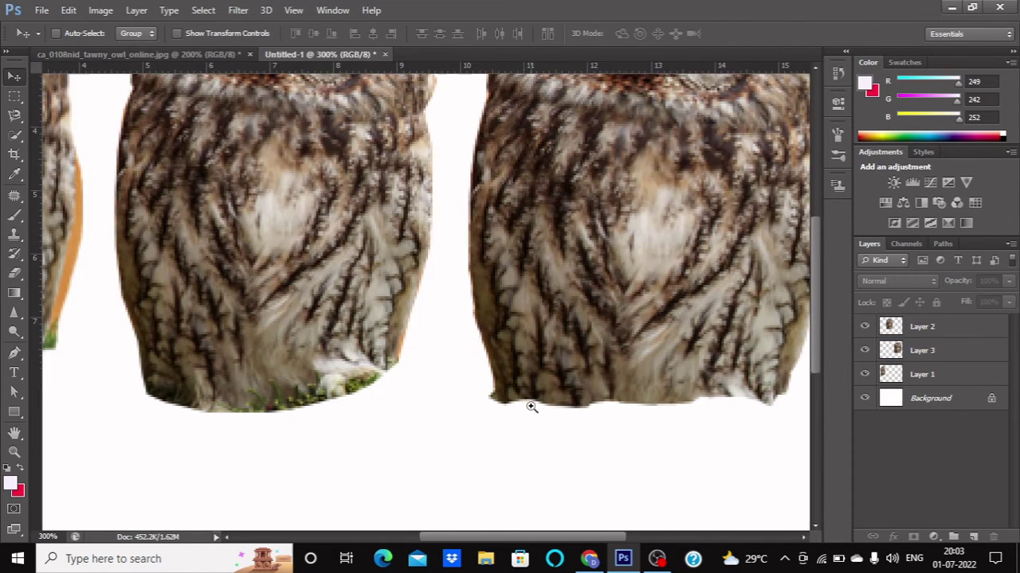
{"action": "scroll", "coordinate": [529, 404], "scroll_direction": "up", "scroll_amount": 1}
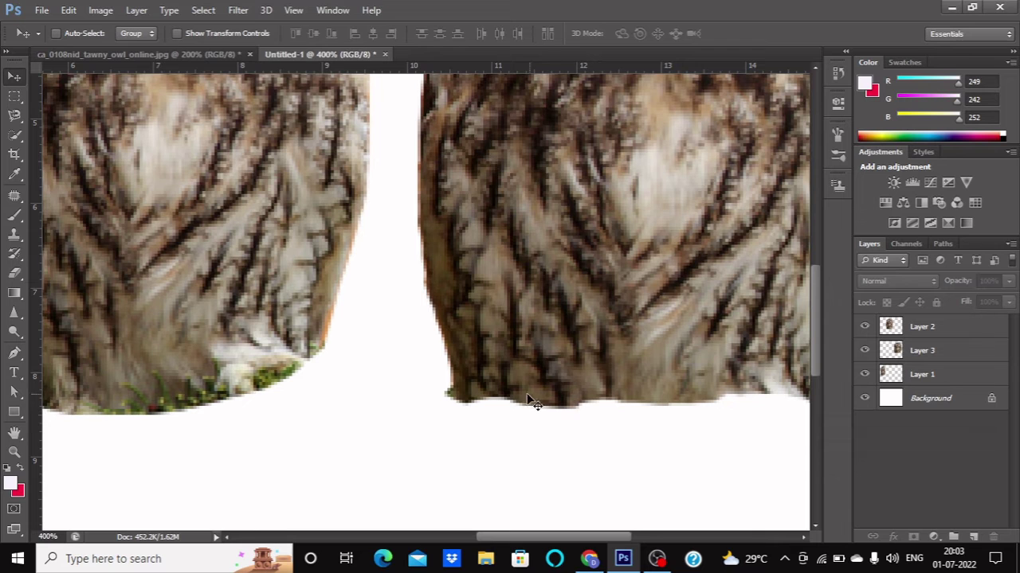
{"action": "left_click", "coordinate": [700, 424]}
{"action": "left_click", "coordinate": [519, 221]}
{"action": "scroll", "coordinate": [396, 346], "scroll_direction": "down", "scroll_amount": 1}
{"action": "scroll", "coordinate": [396, 344], "scroll_direction": "down", "scroll_amount": 1}
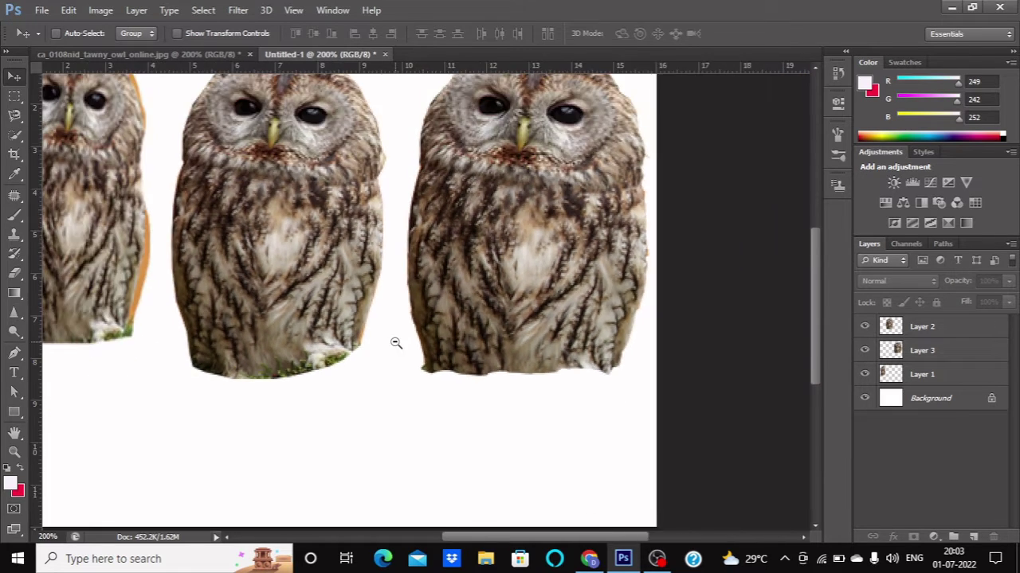
{"action": "scroll", "coordinate": [396, 343], "scroll_direction": "down", "scroll_amount": 1}
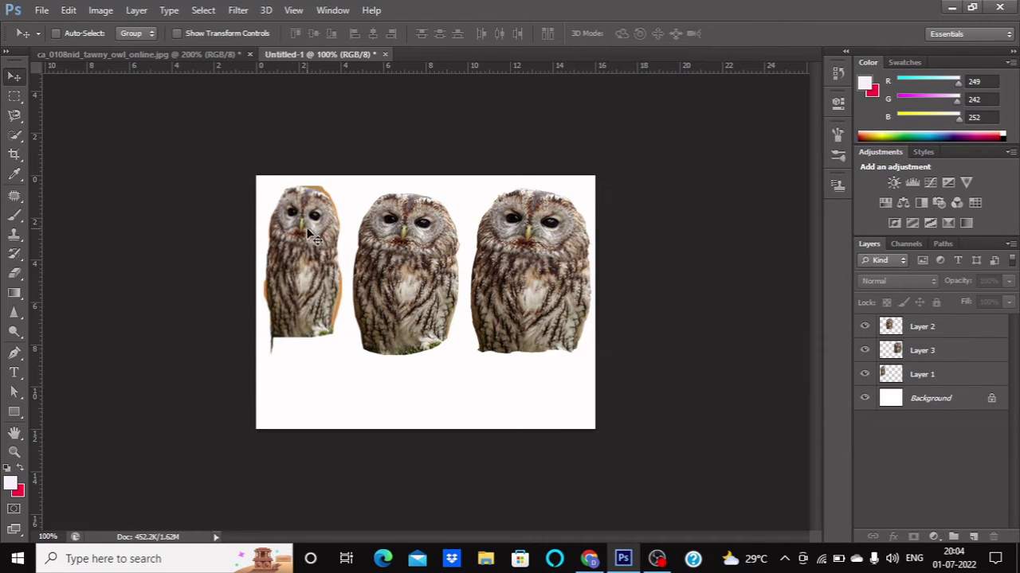
{"action": "left_click", "coordinate": [199, 54]}
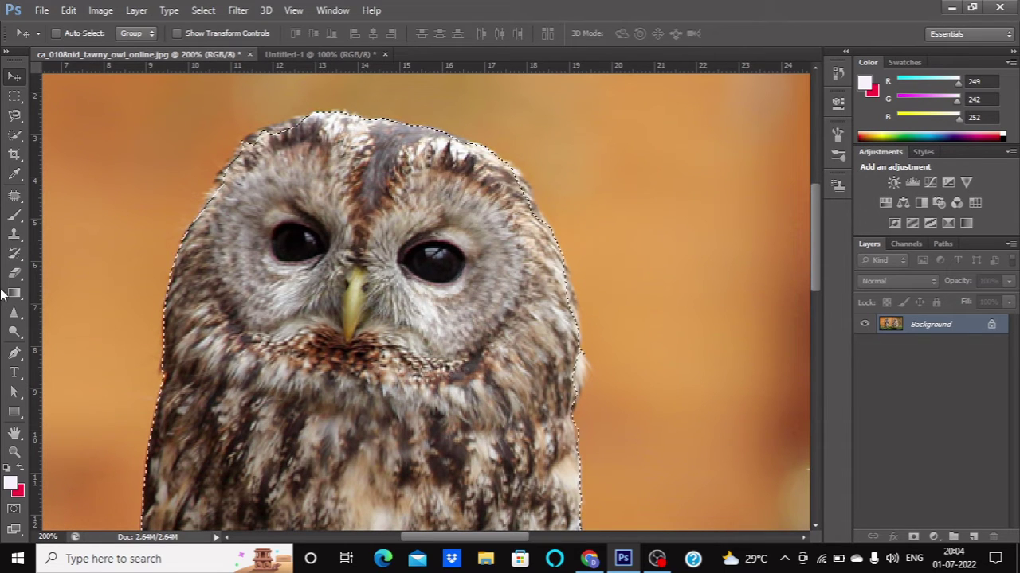
Feather the owl selection by 5 px with Refine Edge.
{"action": "left_click", "coordinate": [14, 118]}
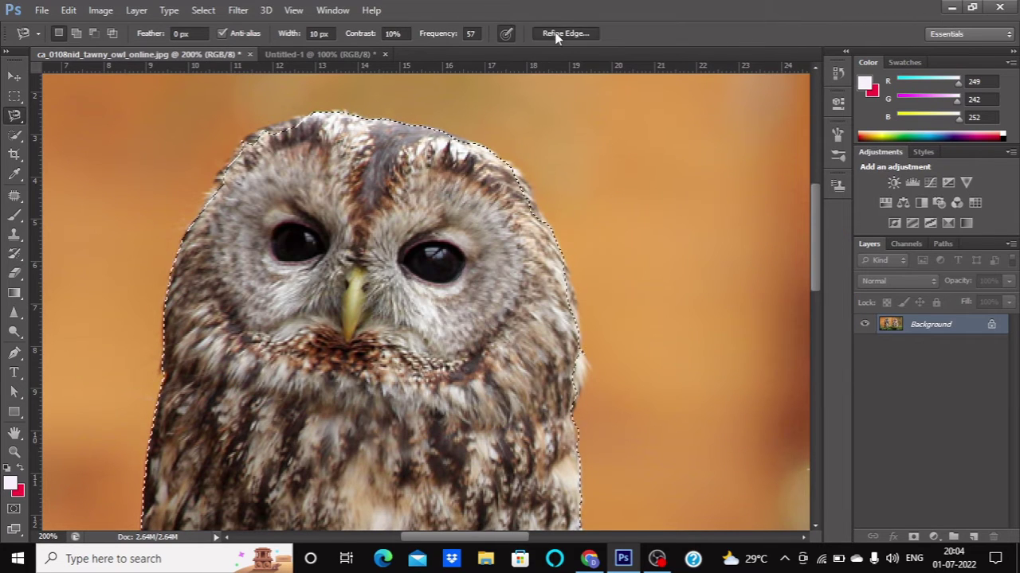
{"action": "left_click", "coordinate": [564, 34]}
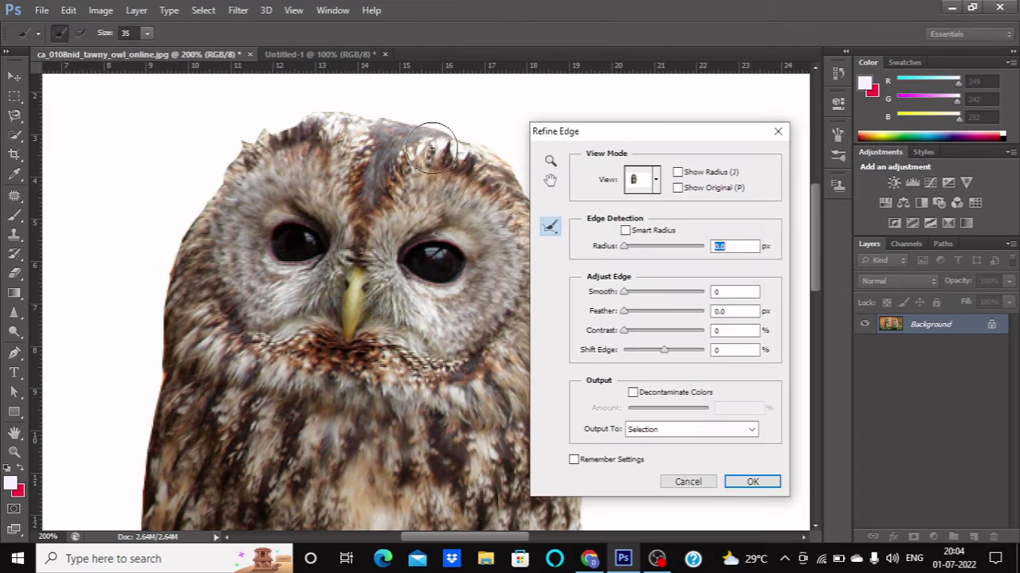
{"action": "left_click", "coordinate": [719, 311]}
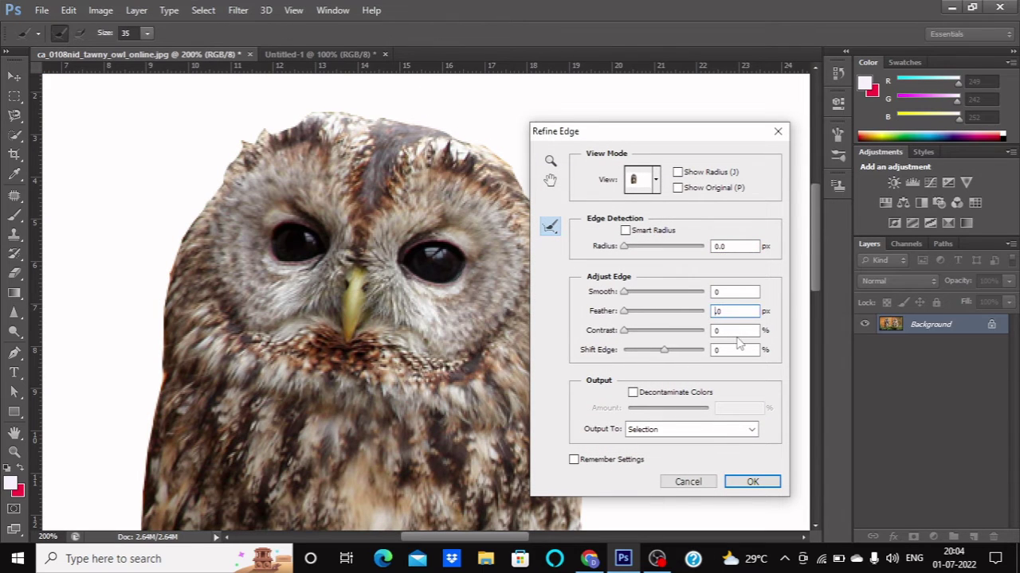
{"action": "type", "text": "5"}
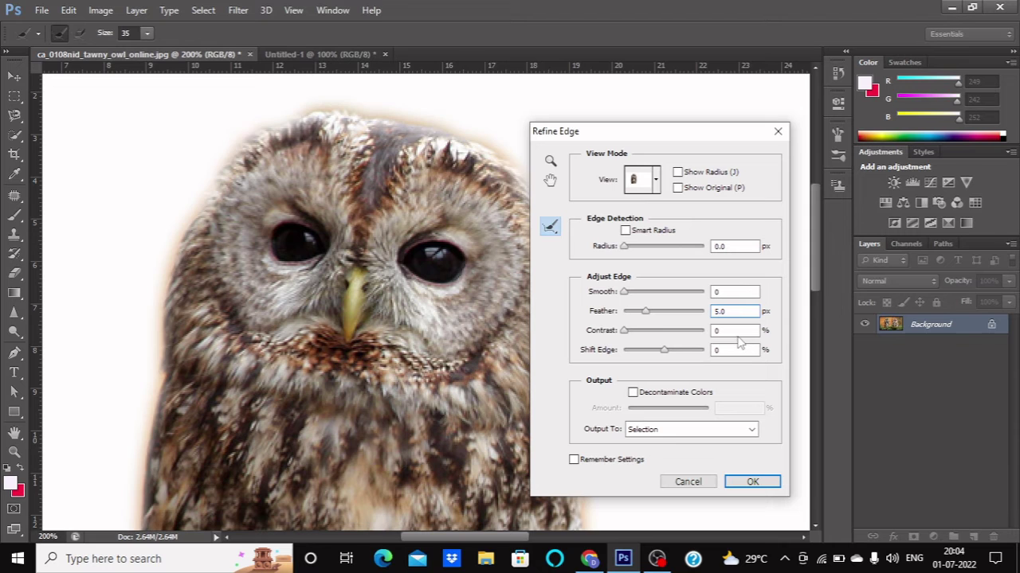
{"action": "left_click", "coordinate": [752, 481]}
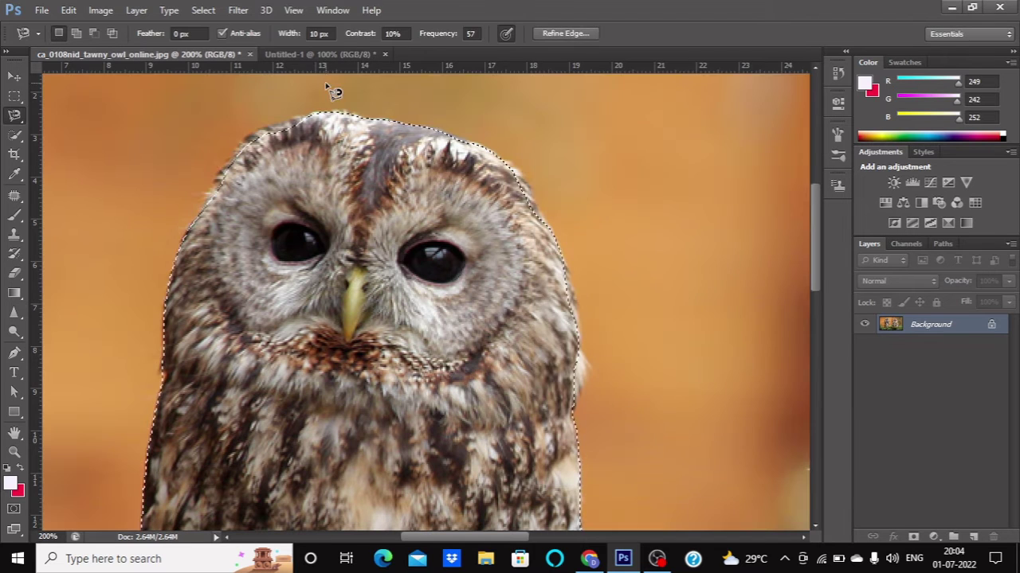
Drag the feathered owl into Untitled-1 as Layer 4.
{"action": "left_click", "coordinate": [14, 77]}
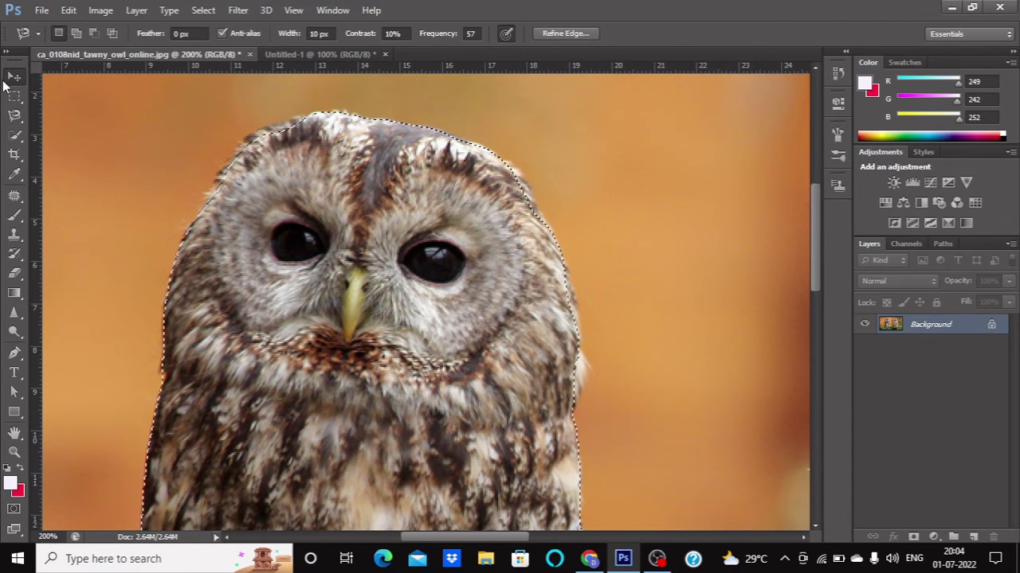
{"action": "mouse_move", "coordinate": [377, 300]}
{"action": "left_mouse_down"}
{"action": "mouse_move", "coordinate": [326, 56]}
{"action": "mouse_move", "coordinate": [356, 279]}
{"action": "left_mouse_up"}
{"action": "mouse_move", "coordinate": [359, 339]}
{"action": "left_mouse_down"}
{"action": "mouse_move", "coordinate": [359, 359]}
{"action": "mouse_move", "coordinate": [421, 283]}
{"action": "left_mouse_up"}
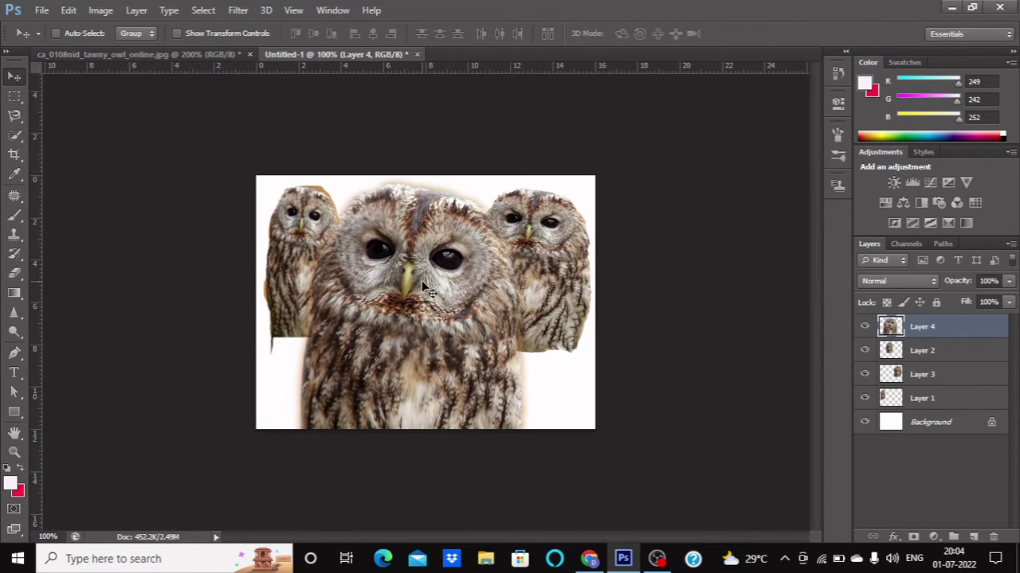
Shrink and widen the feathered Layer 4 owl with Free Transform, nudging it down.
{"action": "key", "text": "ctrl+t"}
{"action": "mouse_move", "coordinate": [530, 177]}
{"action": "left_mouse_down"}
{"action": "mouse_move", "coordinate": [464, 237]}
{"action": "mouse_move", "coordinate": [385, 394]}
{"action": "mouse_move", "coordinate": [395, 355]}
{"action": "left_mouse_up"}
{"action": "left_click_drag", "start_coordinate": [448, 260], "coordinate": [538, 259]}
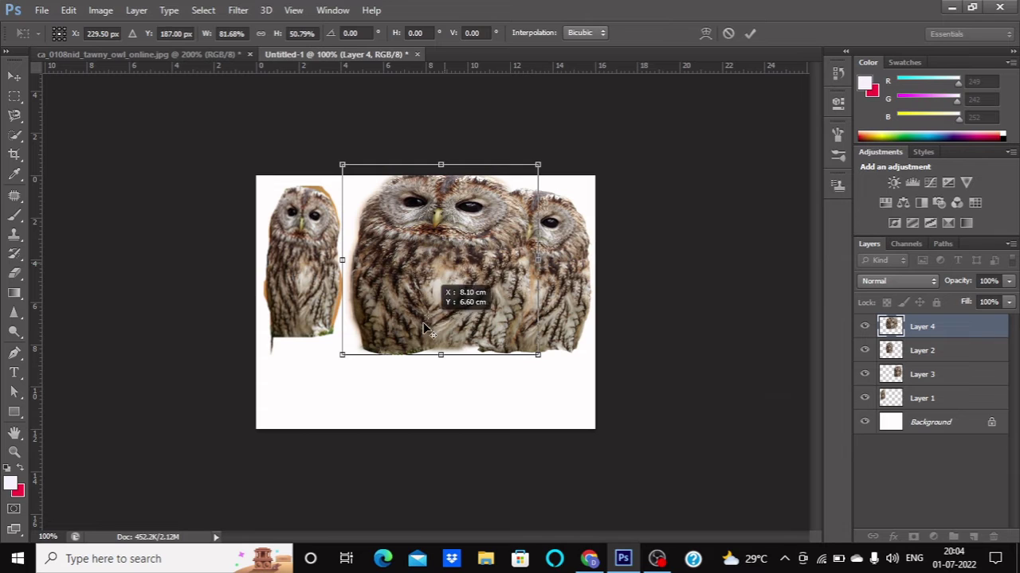
{"action": "key", "text": "Down"}
{"action": "key", "text": "Down"}
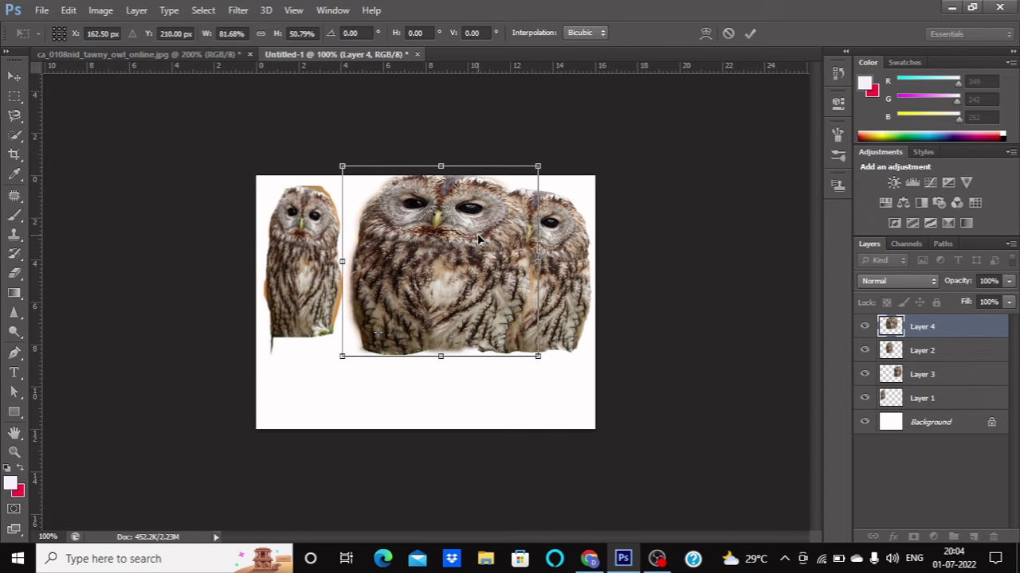
{"action": "key", "text": "Return"}
Position the feathered owl low in the centre, overlapping the middle owl.
{"action": "mouse_move", "coordinate": [474, 229]}
{"action": "left_mouse_down"}
{"action": "mouse_move", "coordinate": [394, 305]}
{"action": "mouse_move", "coordinate": [458, 237]}
{"action": "left_mouse_up"}
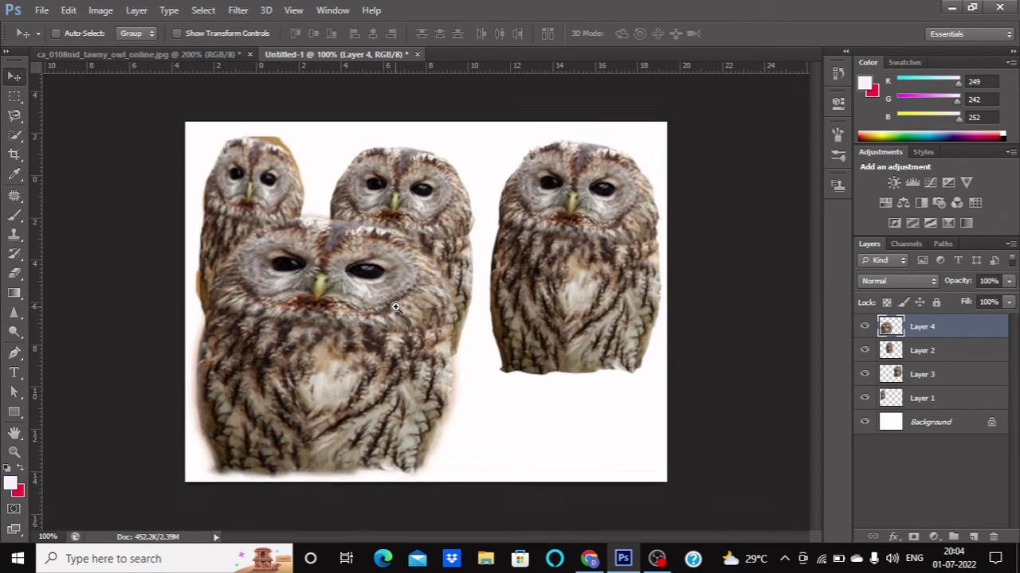
{"action": "left_click", "coordinate": [395, 307]}
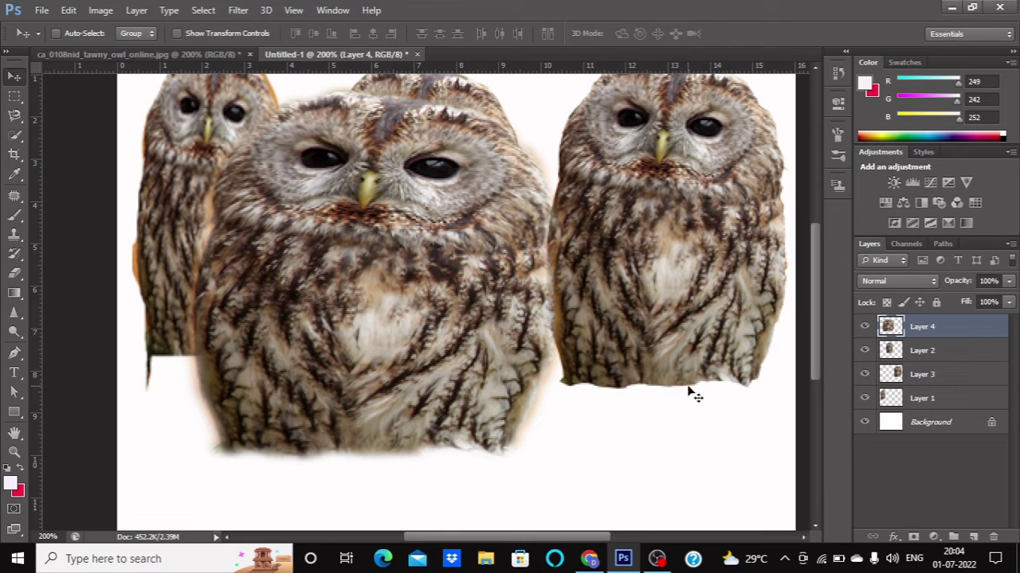
{"action": "left_click_drag", "start_coordinate": [395, 416], "coordinate": [383, 430]}
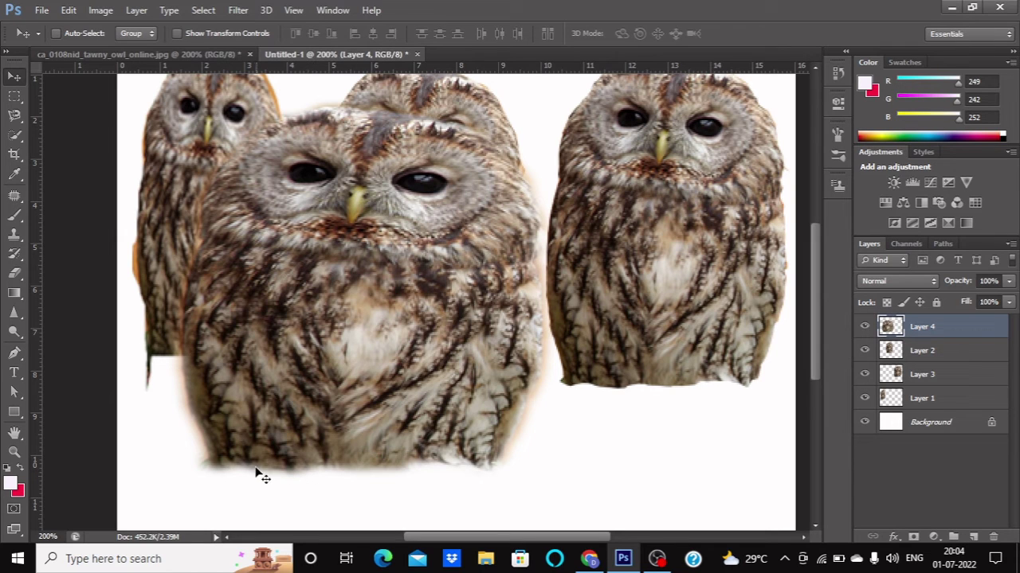
{"action": "left_click_drag", "start_coordinate": [265, 419], "coordinate": [289, 446]}
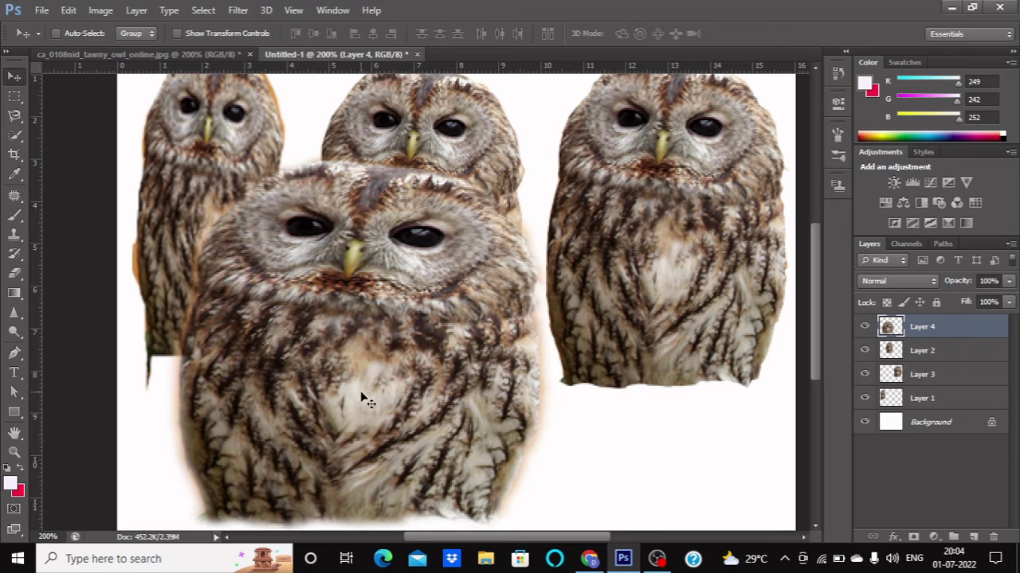
{"action": "left_click_drag", "start_coordinate": [364, 399], "coordinate": [415, 375]}
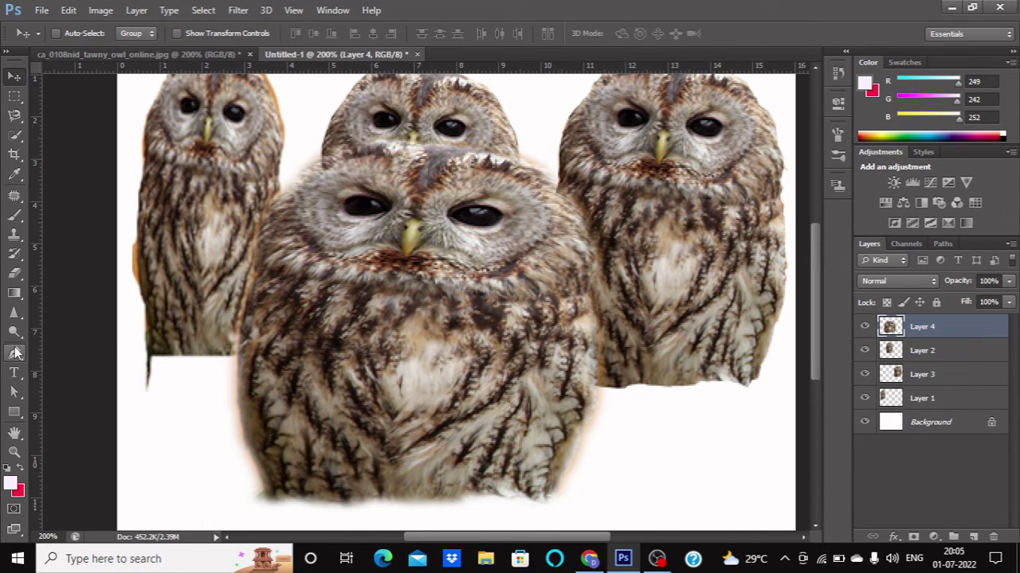
{"action": "left_click", "coordinate": [13, 117]}
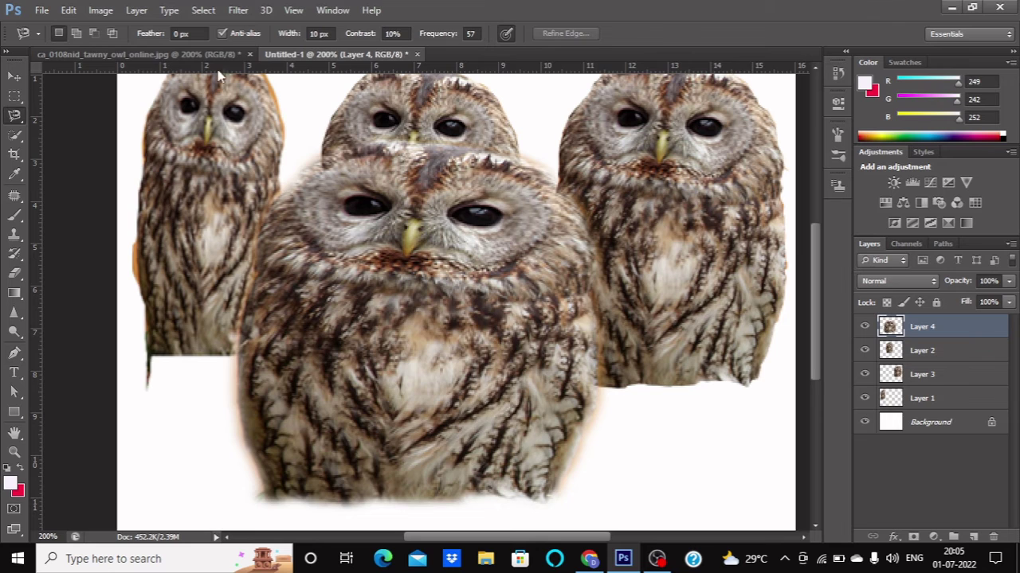
{"action": "left_click", "coordinate": [136, 54]}
{"action": "left_click", "coordinate": [552, 34]}
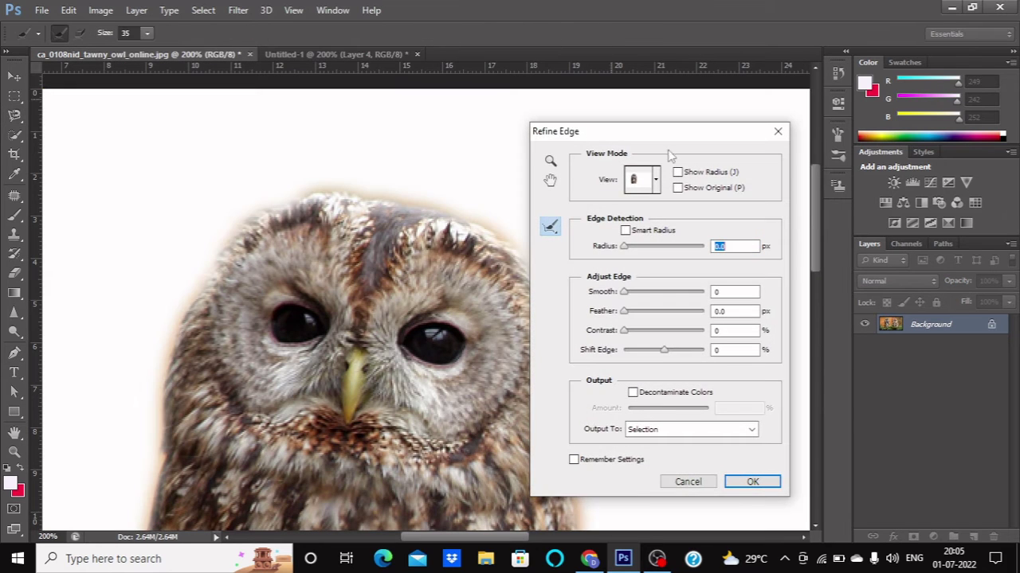
{"action": "left_click", "coordinate": [778, 131]}
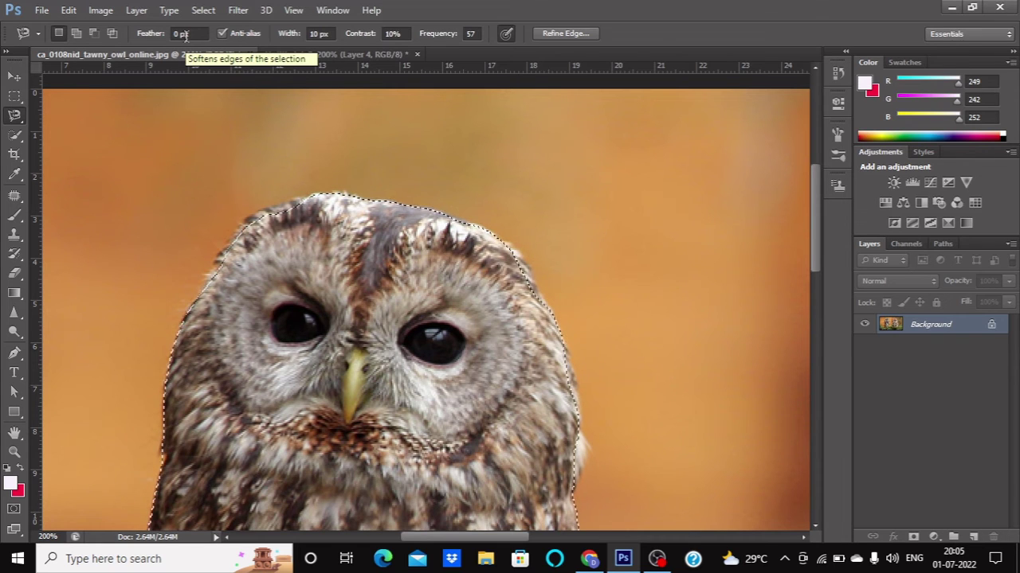
{"action": "mouse_move", "coordinate": [182, 34]}
{"action": "left_click", "coordinate": [18, 80]}
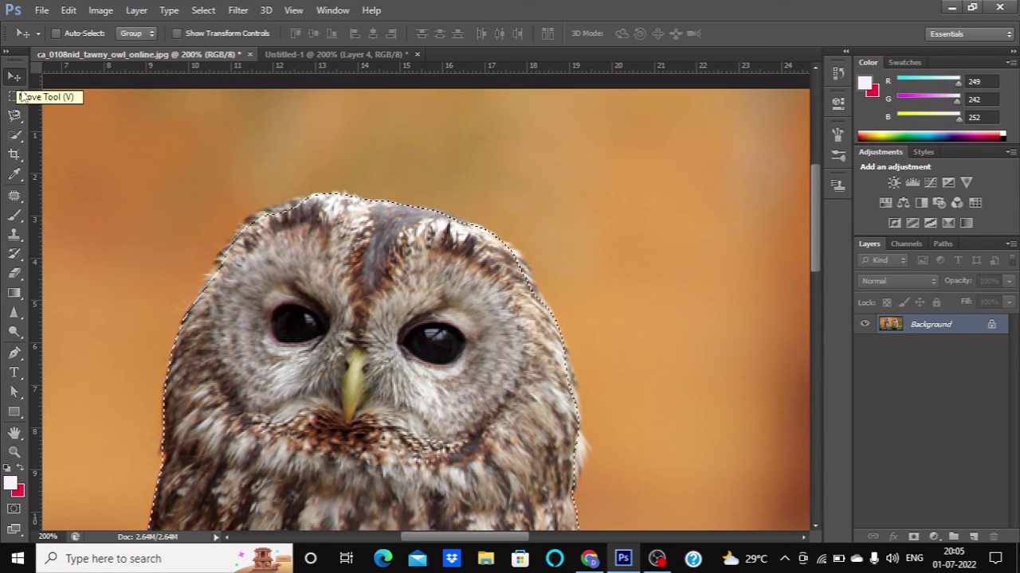
{"action": "left_click", "coordinate": [306, 56]}
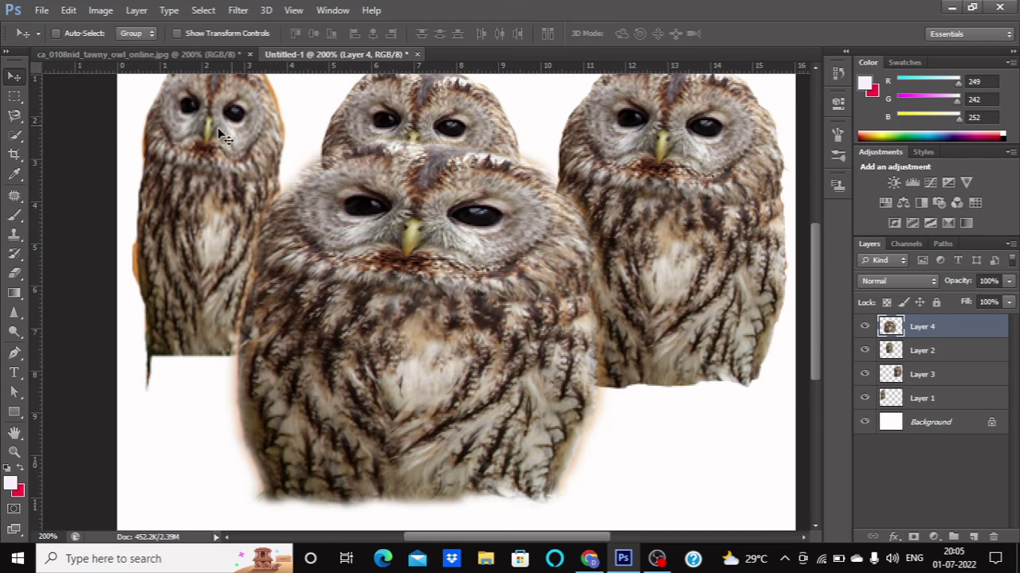
{"action": "left_click", "coordinate": [17, 117]}
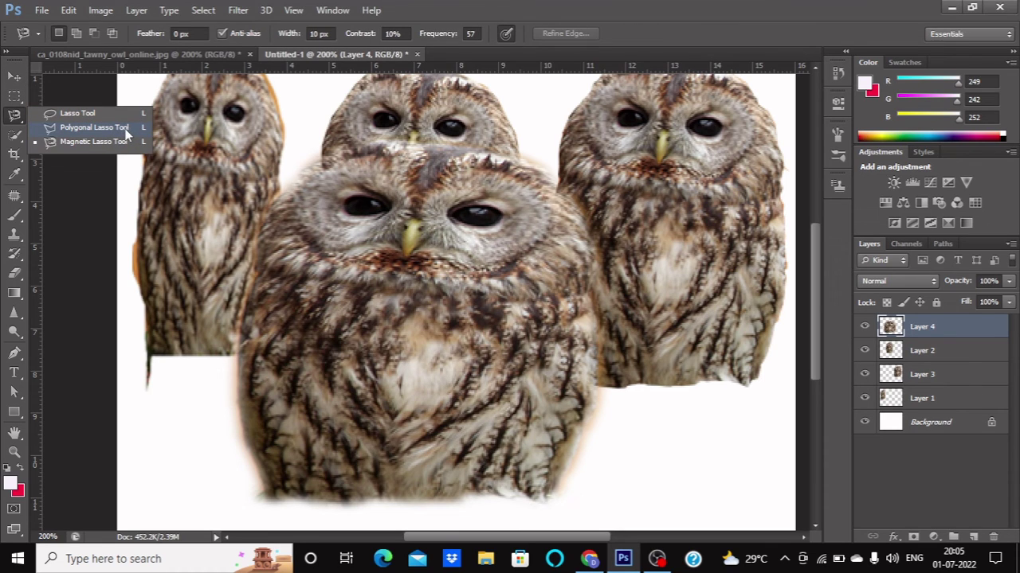
{"action": "left_click", "coordinate": [344, 208]}
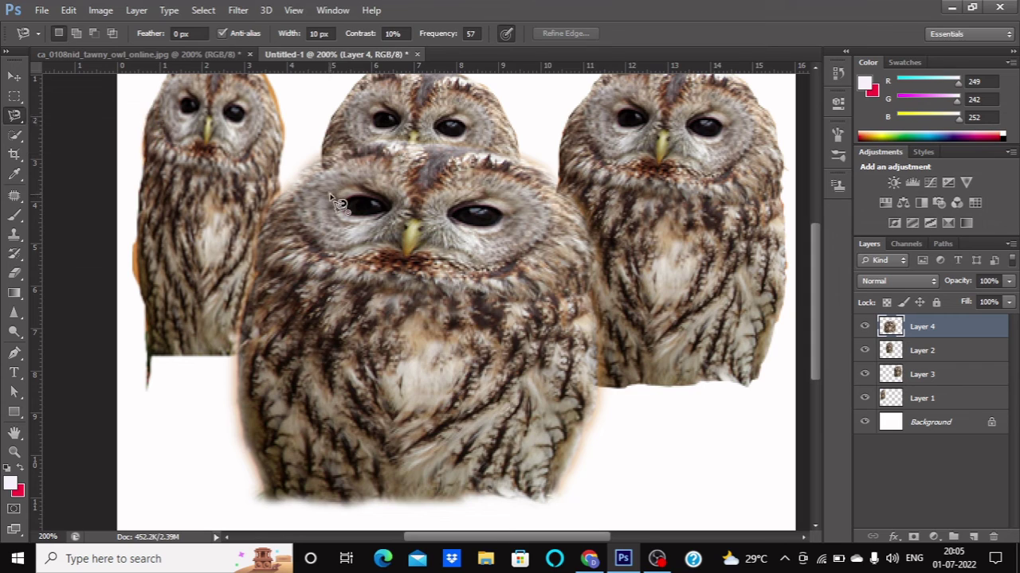
{"action": "left_click", "coordinate": [327, 231]}
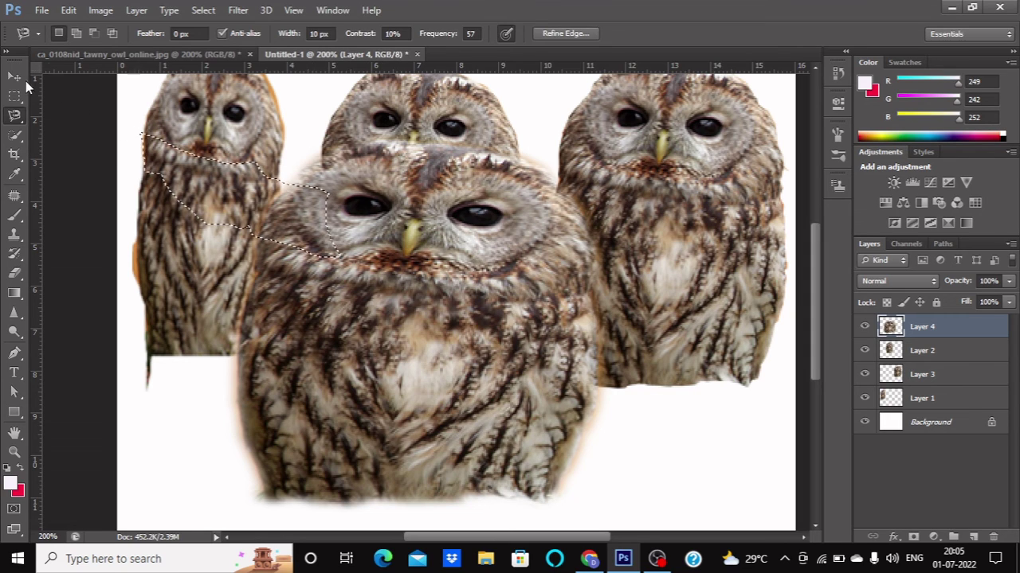
{"action": "key", "text": "v"}
{"action": "key", "text": "alt+Tab"}
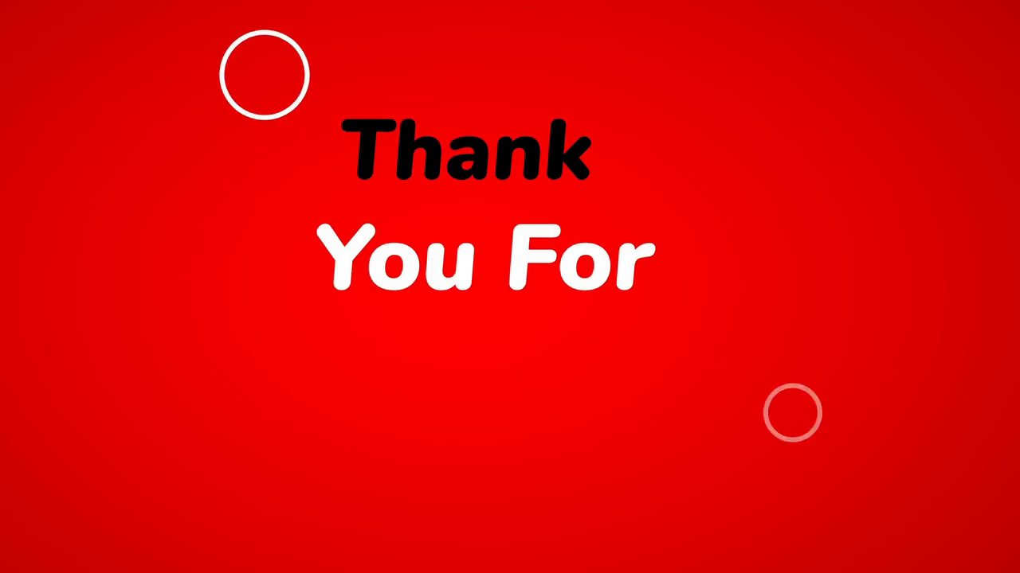